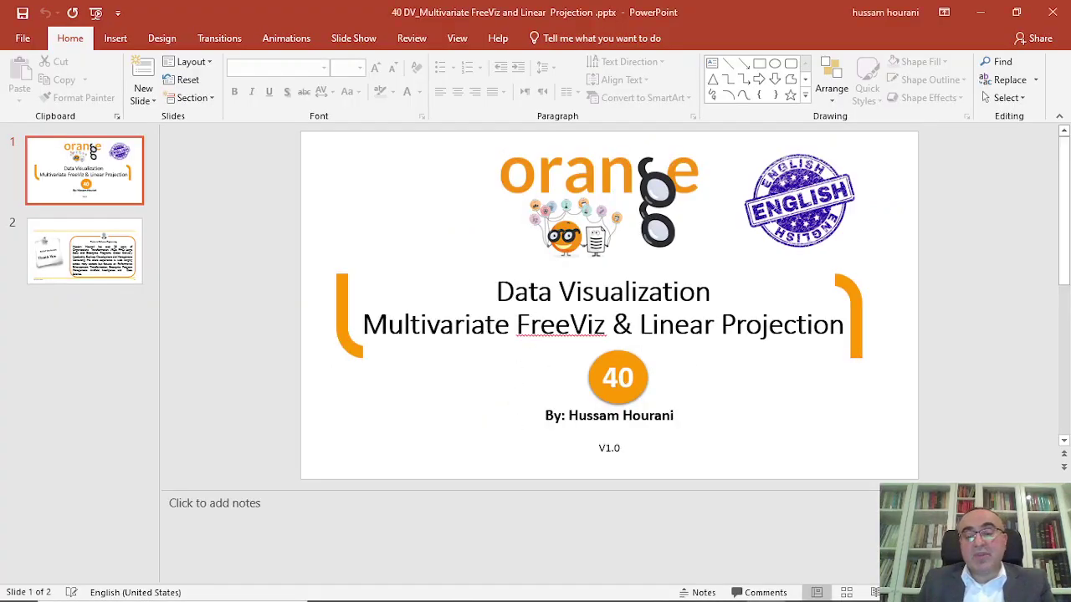
- Add a File widget to the canvas and confirm it loads iris.tab with 150 instances and 4 features
{"action": "mouse_move", "coordinate": [648, 588]}
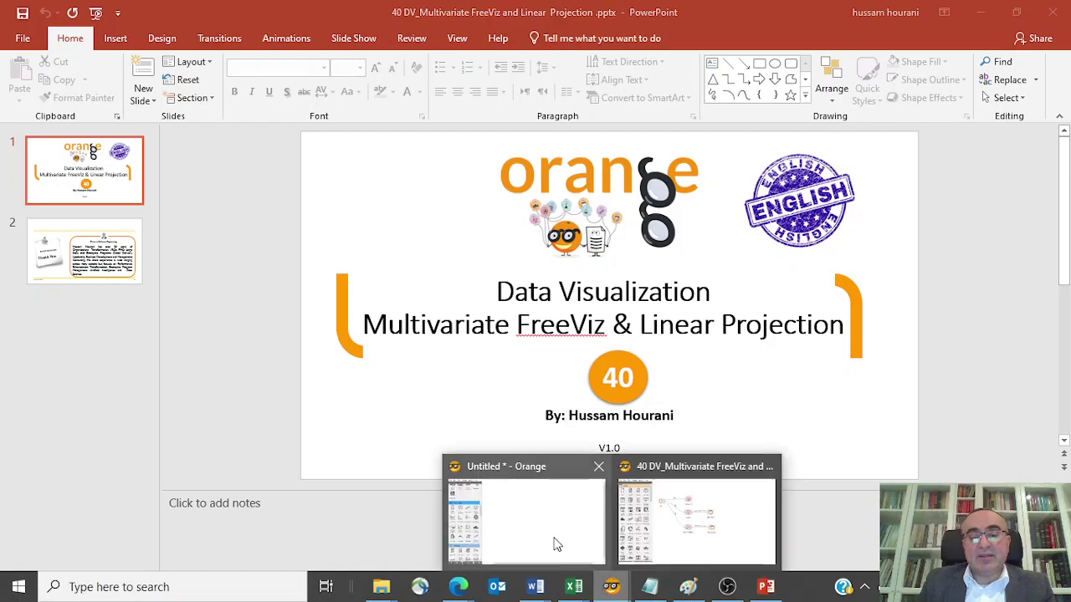
{"action": "left_click", "coordinate": [554, 545]}
{"action": "scroll", "coordinate": [122, 194], "scroll_direction": "up", "scroll_amount": 15}
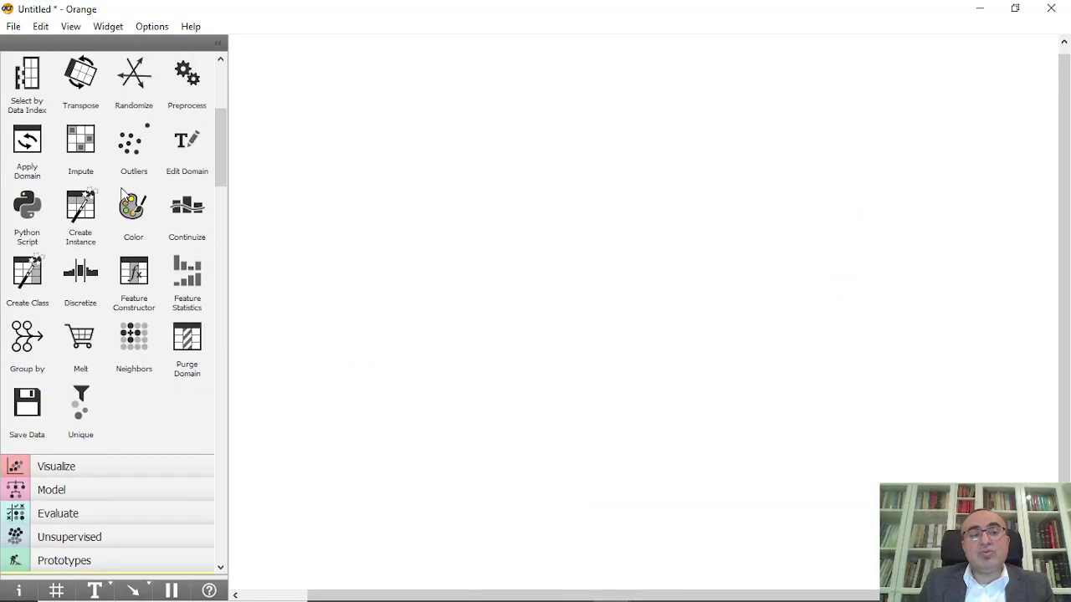
{"action": "right_click", "coordinate": [330, 271]}
{"action": "left_click", "coordinate": [342, 274]}
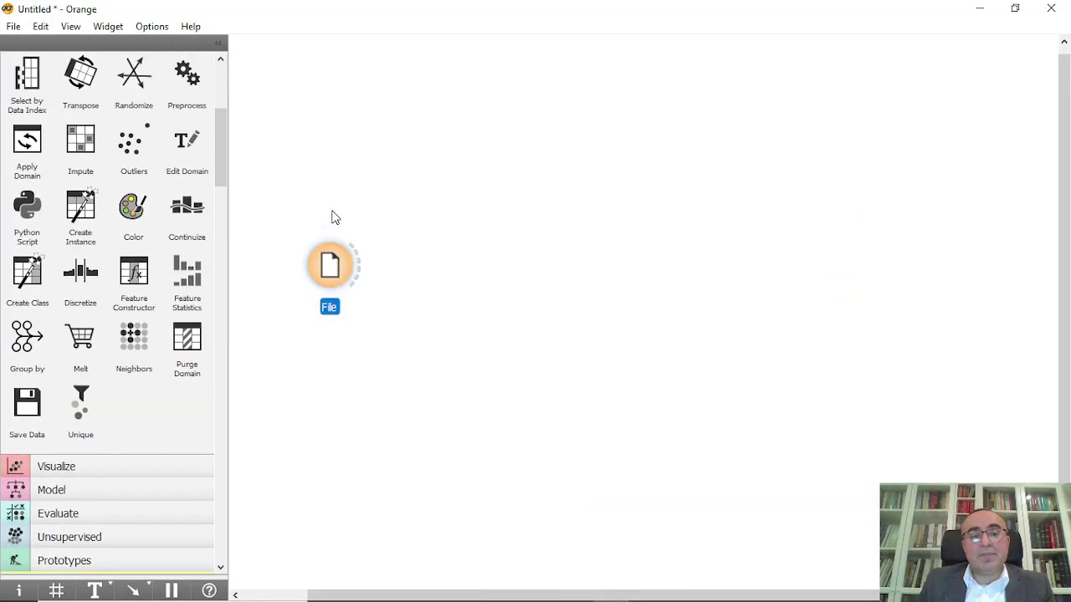
{"action": "double_click", "coordinate": [330, 266]}
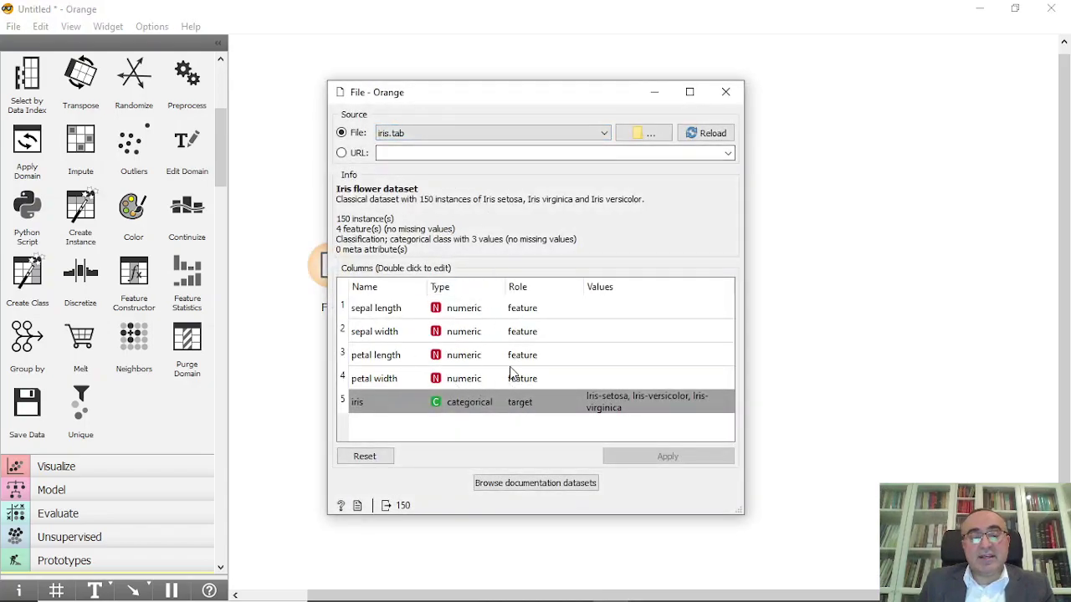
{"action": "left_click", "coordinate": [725, 92]}
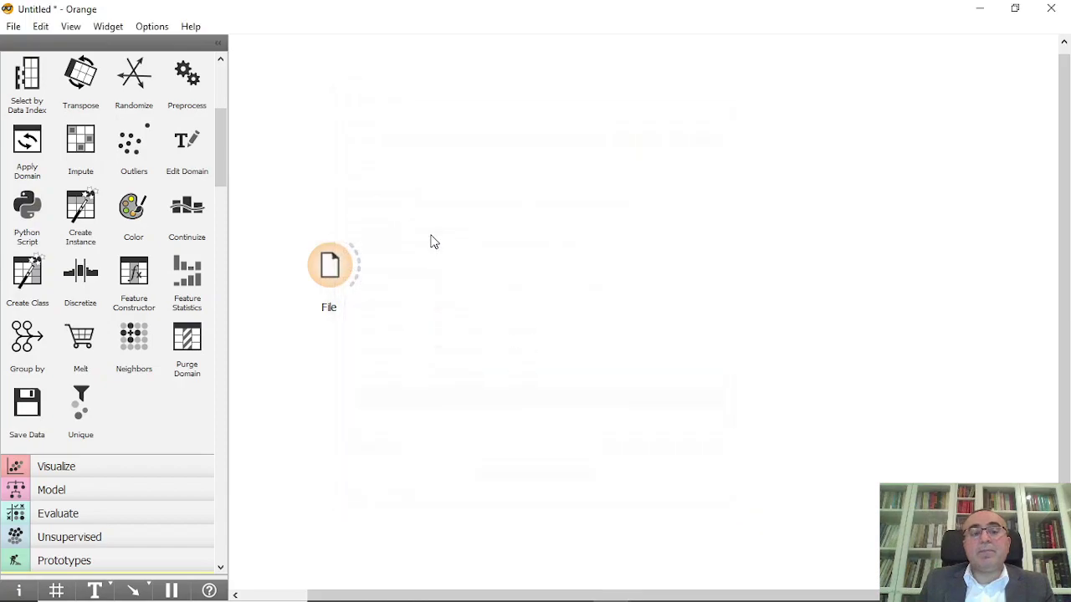
- Link a Data Table from File's output and scroll through all 150 iris rows
{"action": "left_click_drag", "start_coordinate": [359, 265], "coordinate": [461, 160]}
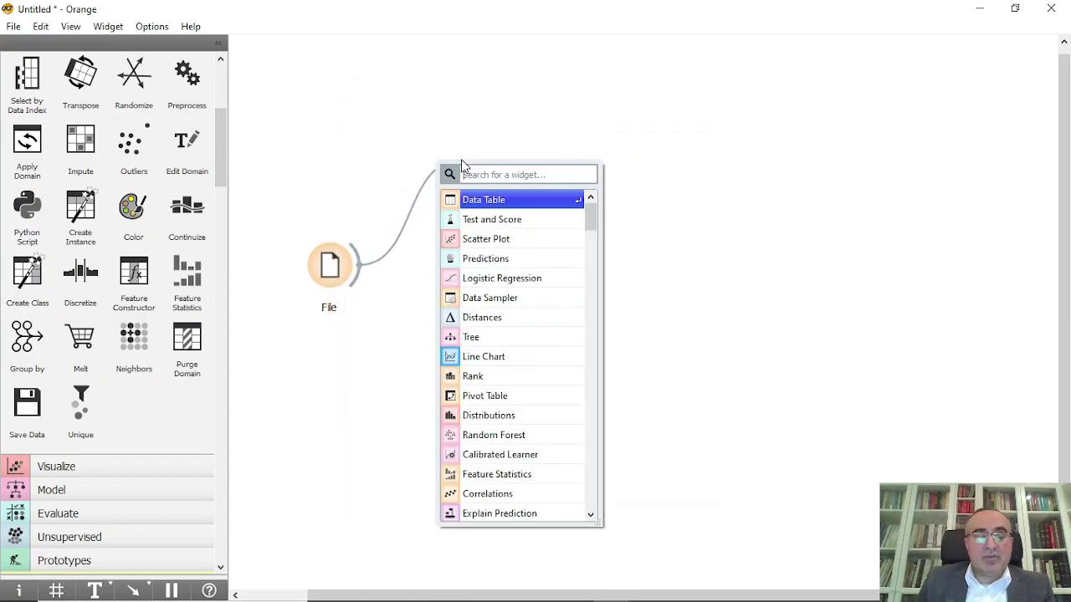
{"action": "type", "text": "data"}
{"action": "left_click", "coordinate": [505, 200]}
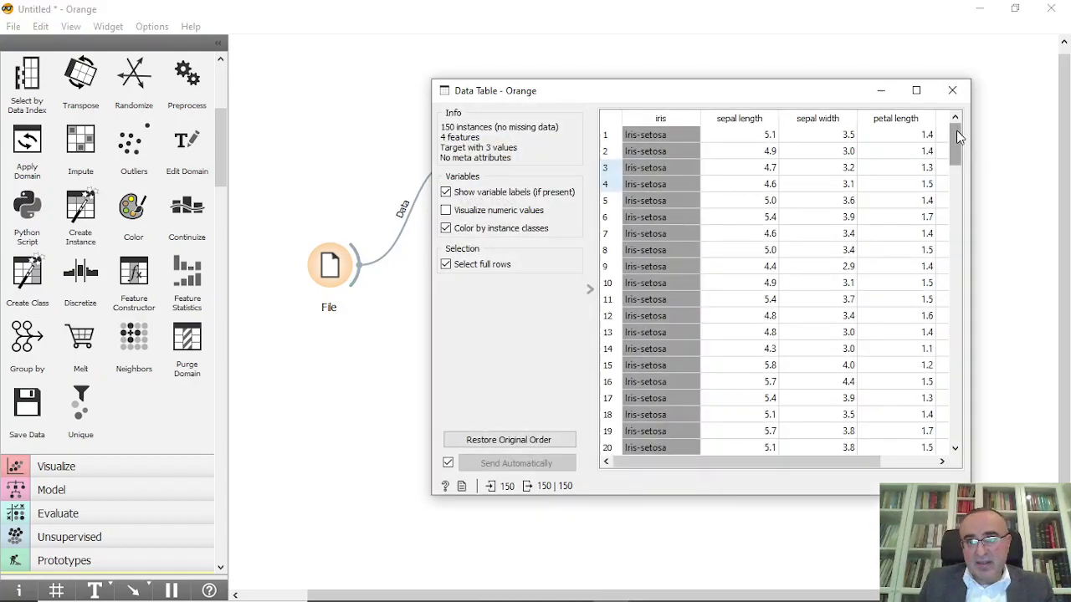
{"action": "mouse_move", "coordinate": [956, 143]}
{"action": "left_mouse_down"}
{"action": "mouse_move", "coordinate": [983, 430]}
{"action": "mouse_move", "coordinate": [961, 126]}
{"action": "left_mouse_up"}
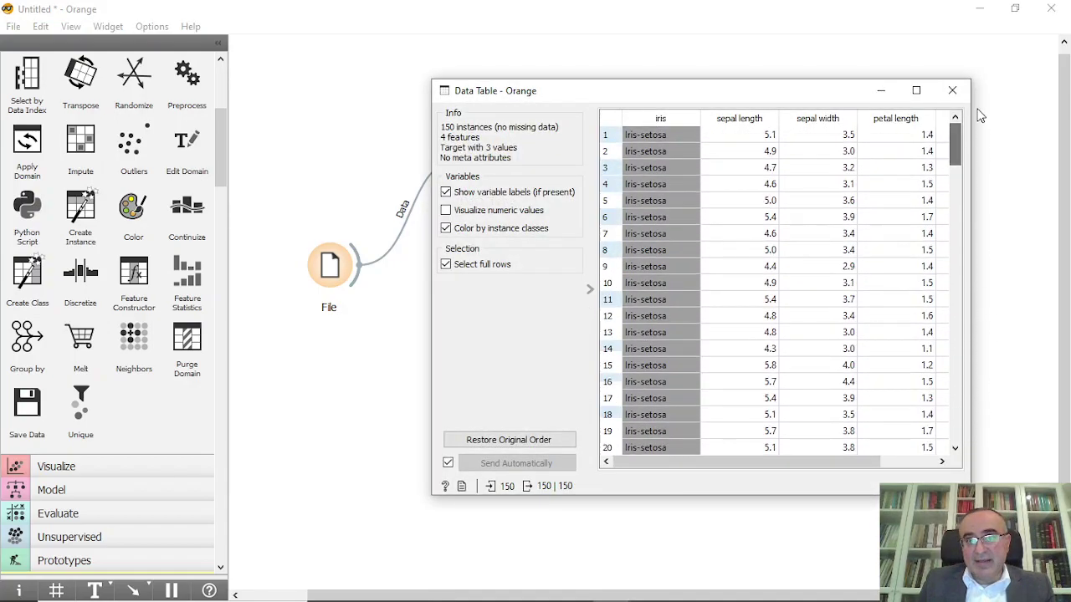
{"action": "left_click_drag", "start_coordinate": [792, 82], "coordinate": [732, 65]}
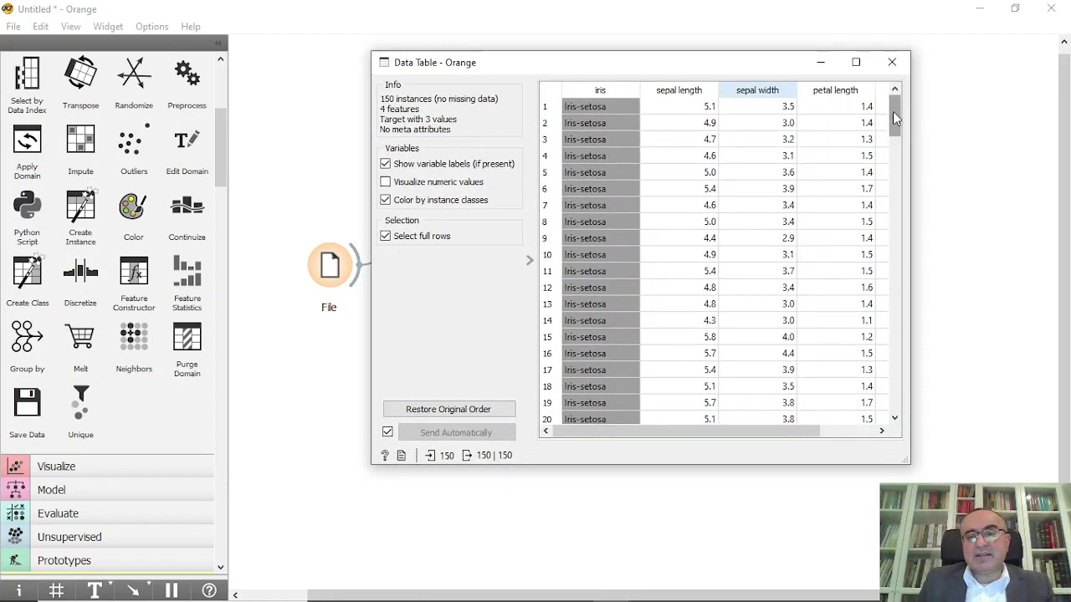
{"action": "left_click_drag", "start_coordinate": [894, 112], "coordinate": [893, 133]}
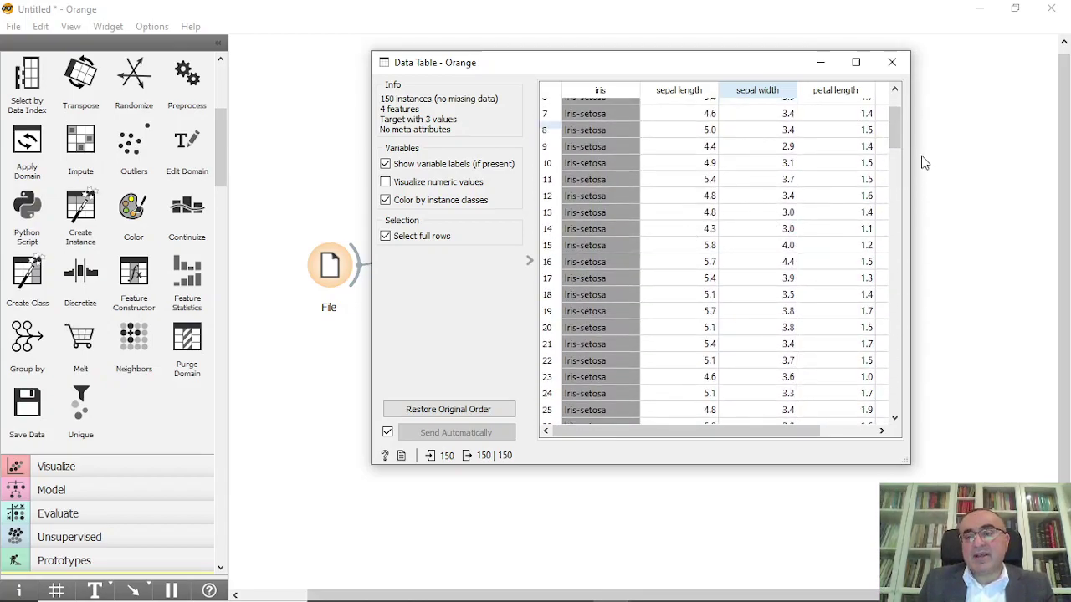
{"action": "left_click", "coordinate": [892, 62]}
- Add a FreeViz widget fed by File and open its projection
{"action": "left_click_drag", "start_coordinate": [360, 287], "coordinate": [490, 286]}
{"action": "type", "text": "free"}
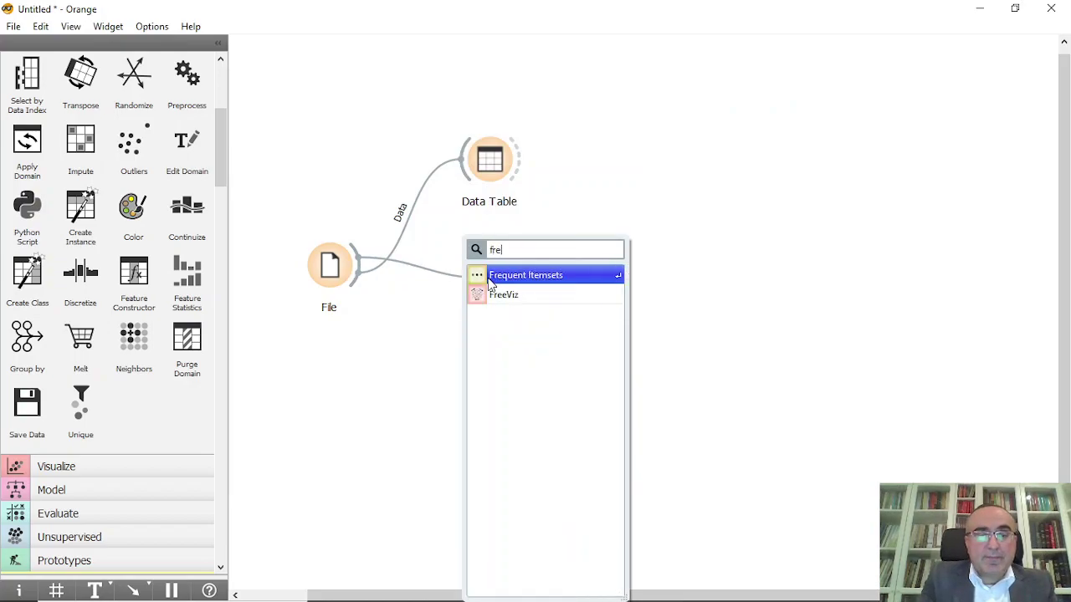
{"action": "left_click", "coordinate": [556, 278]}
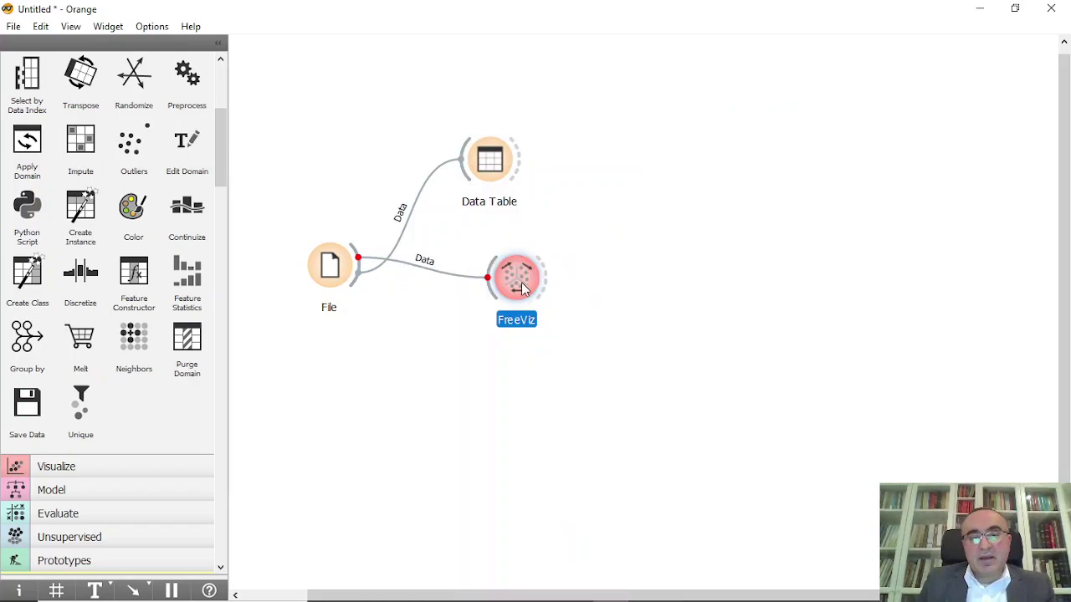
{"action": "double_click", "coordinate": [511, 278]}
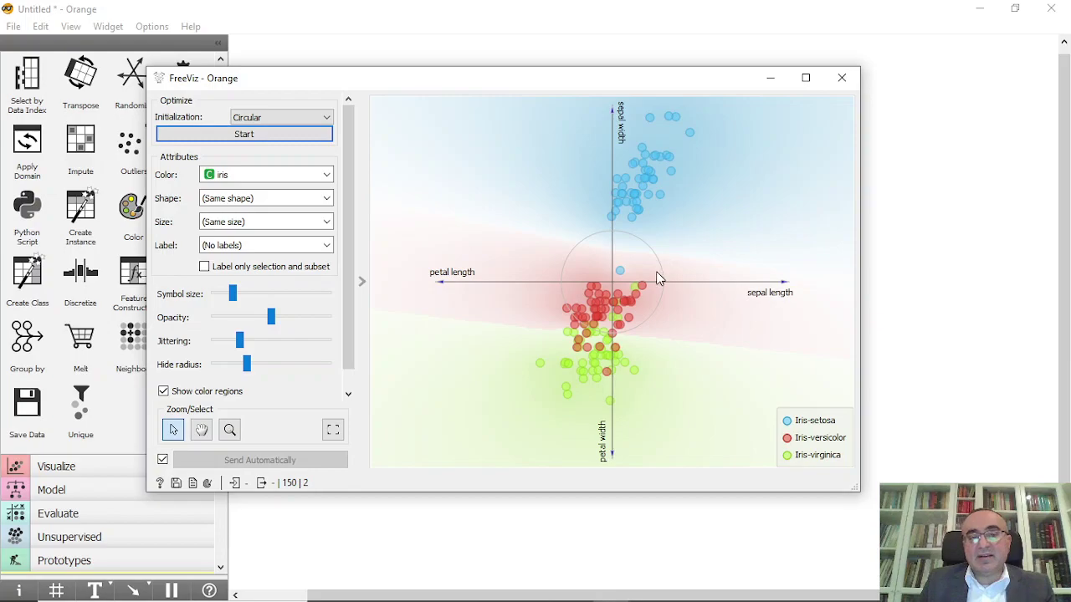
- Drag the sepal width and petal width anchors and run the optimization so the species separate
{"action": "left_click_drag", "start_coordinate": [610, 105], "coordinate": [542, 141]}
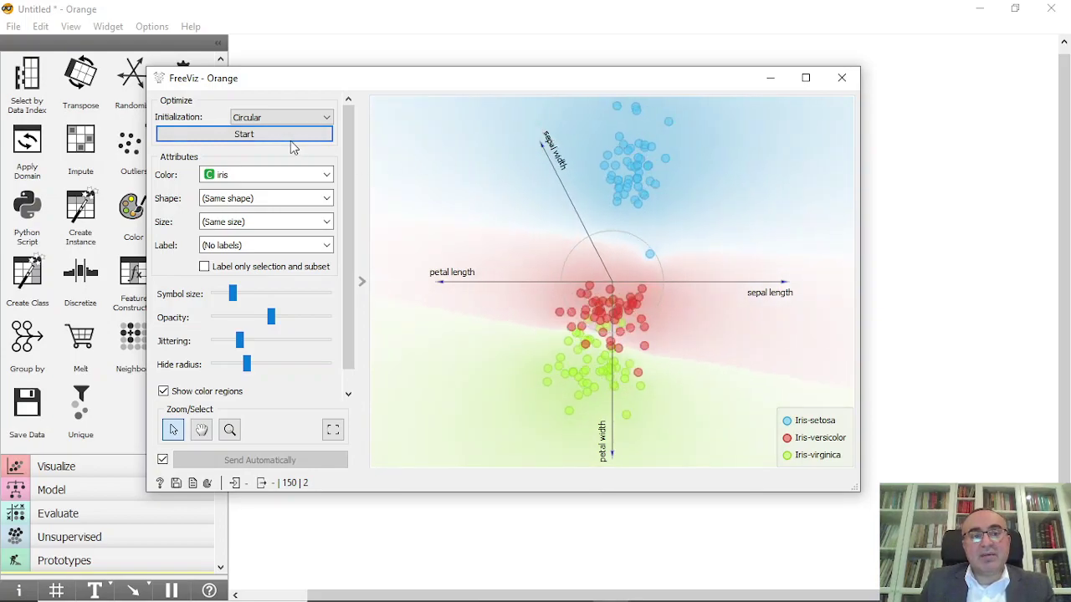
{"action": "left_click", "coordinate": [249, 136]}
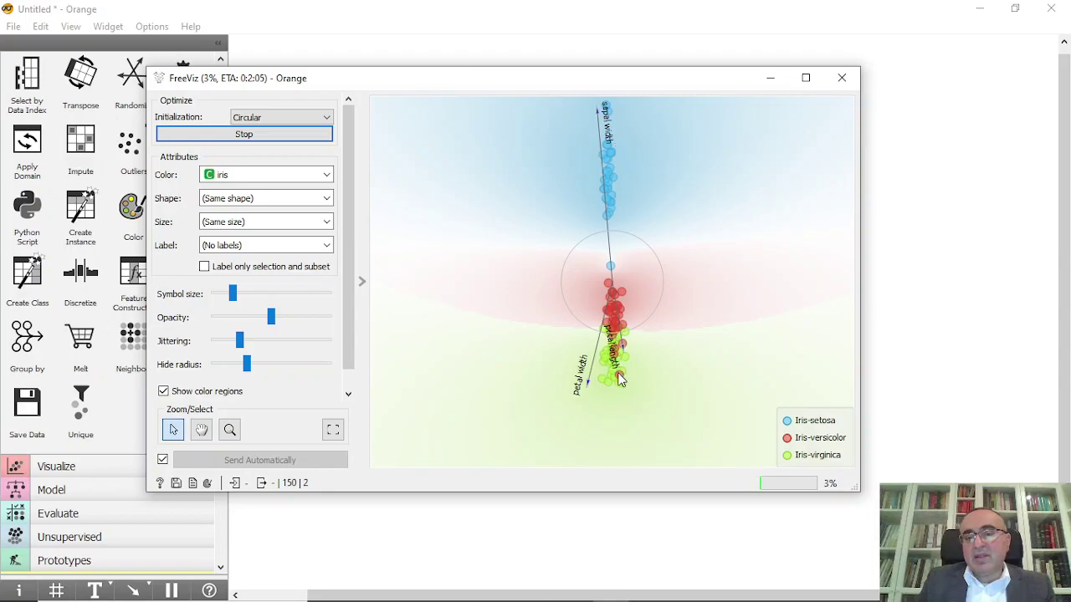
{"action": "left_click_drag", "start_coordinate": [586, 383], "coordinate": [481, 274]}
{"action": "left_click_drag", "start_coordinate": [594, 109], "coordinate": [716, 340]}
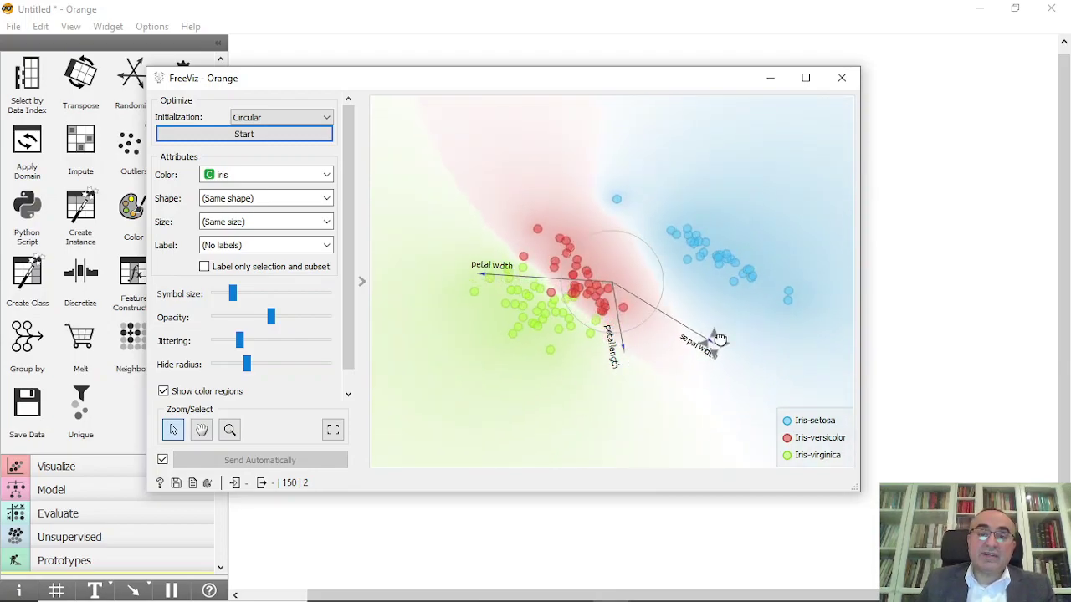
- Add a Scatter Plot fed by File, view petal length against petal width, then reopen FreeViz
{"action": "left_click", "coordinate": [842, 77]}
{"action": "left_click_drag", "start_coordinate": [374, 277], "coordinate": [477, 490]}
{"action": "type", "text": "sca"}
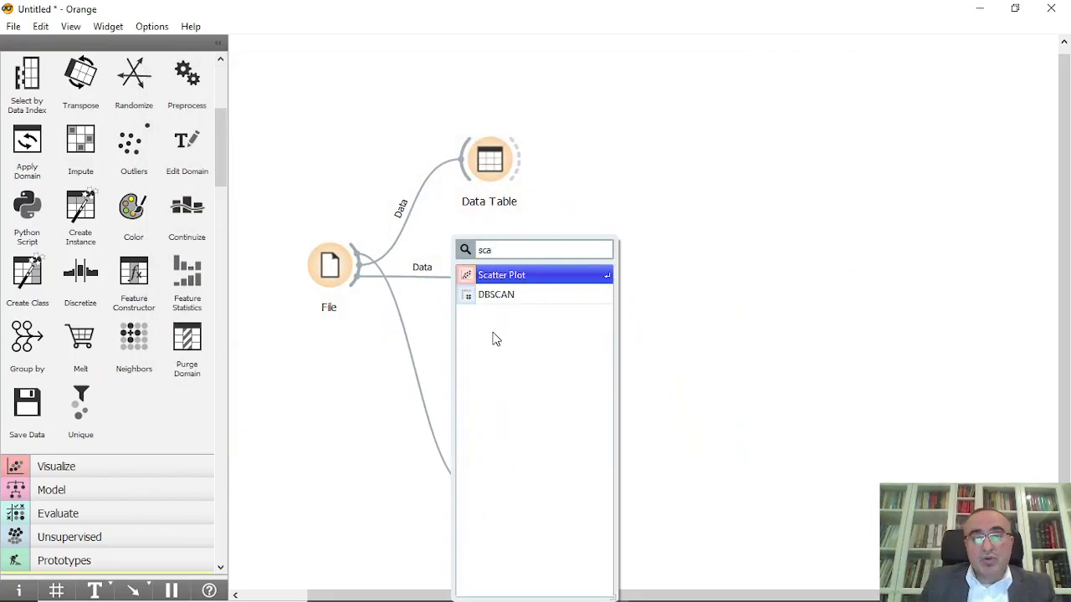
{"action": "left_click", "coordinate": [503, 277]}
{"action": "double_click", "coordinate": [504, 493]}
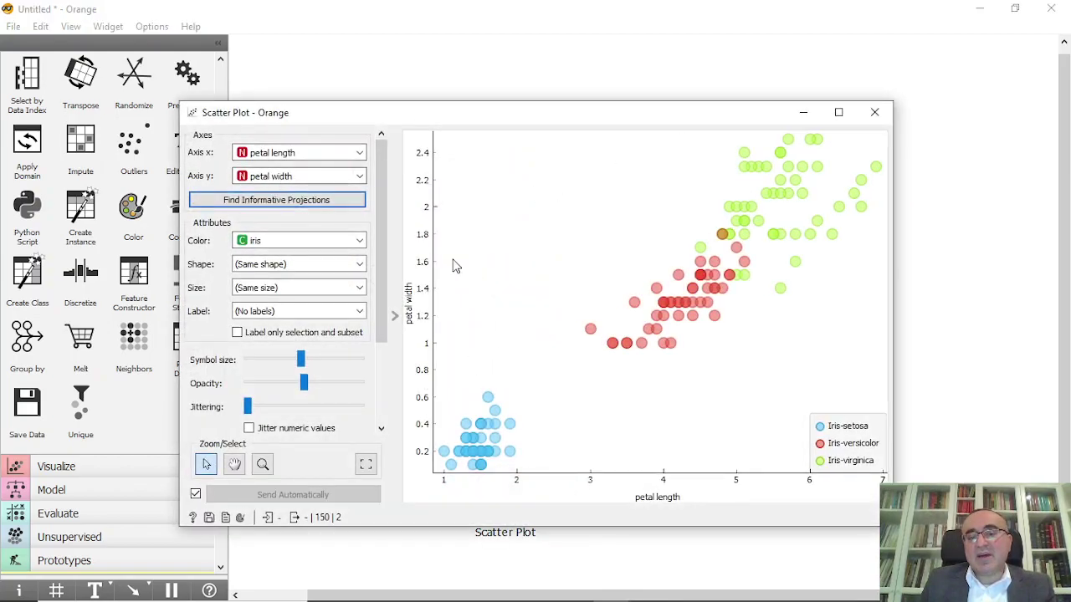
{"action": "left_click", "coordinate": [874, 112]}
{"action": "double_click", "coordinate": [513, 279]}
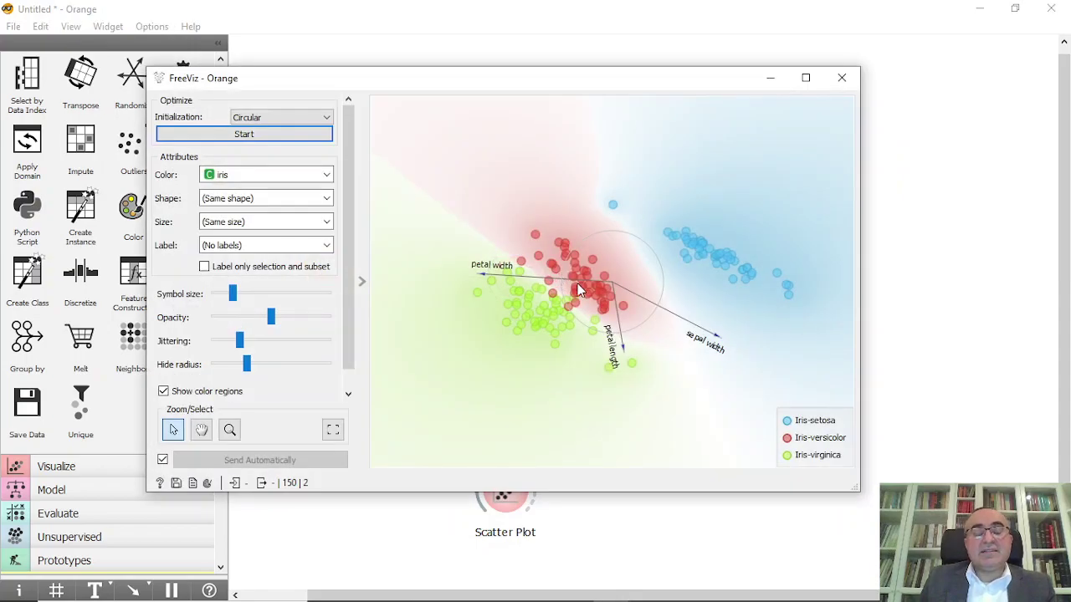
- Rerun the FreeViz optimization twice
{"action": "mouse_move", "coordinate": [578, 289]}
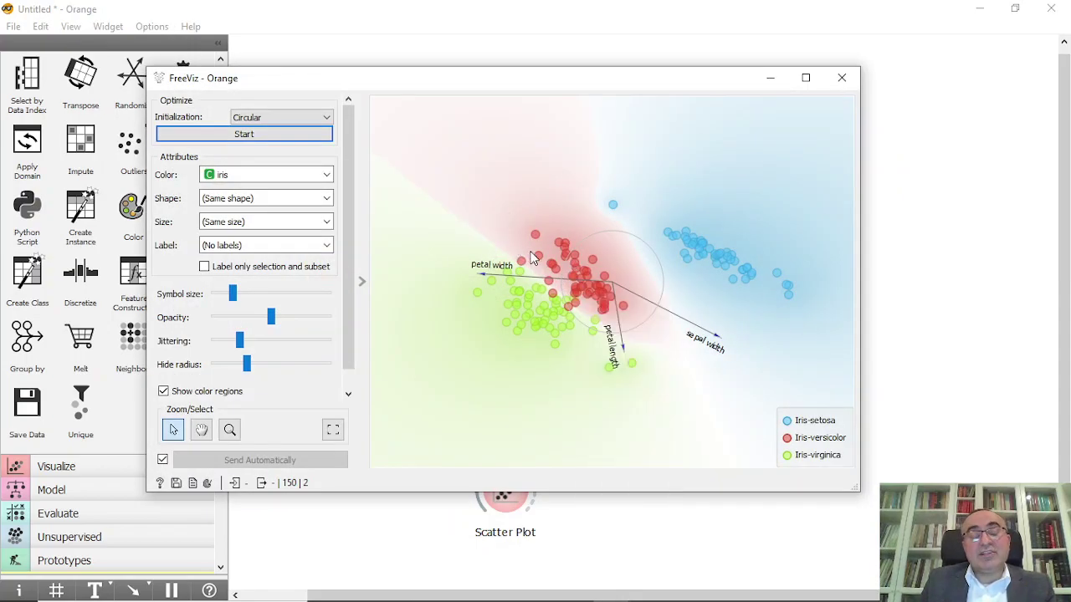
{"action": "left_click", "coordinate": [285, 135]}
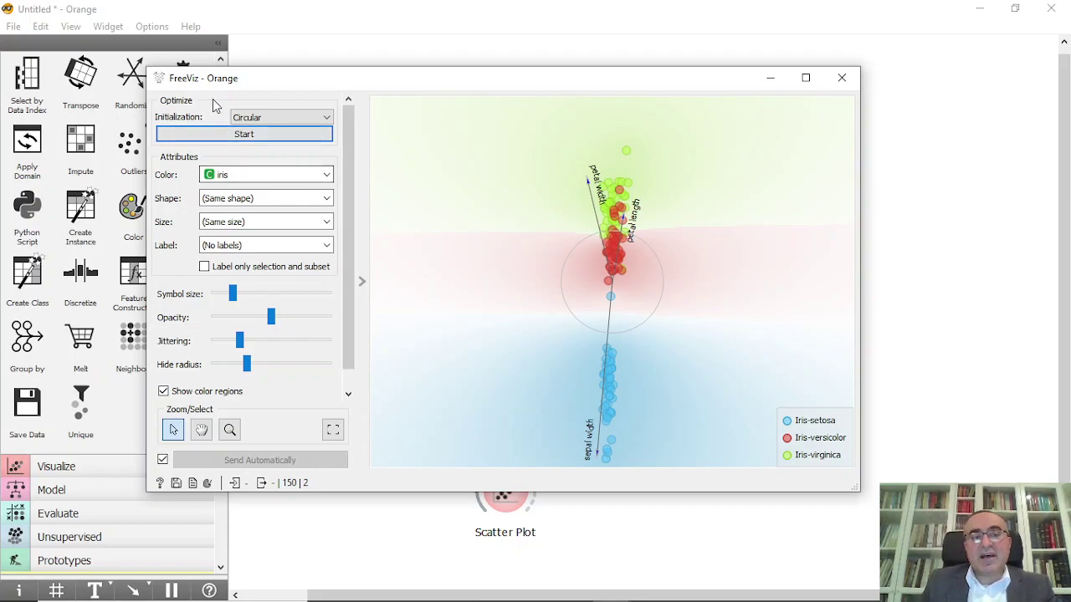
{"action": "left_click", "coordinate": [268, 139]}
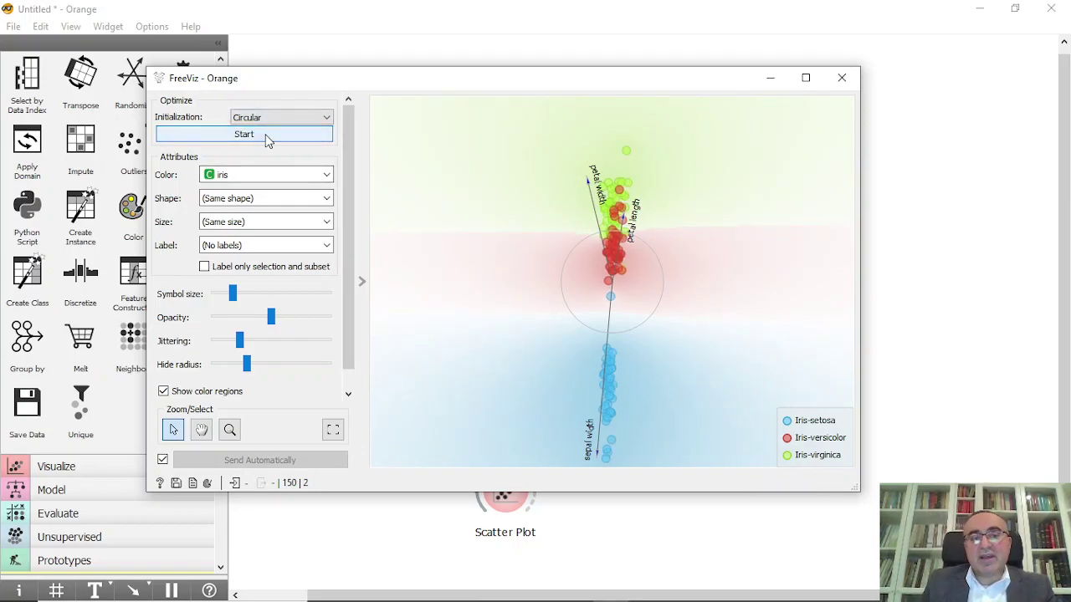
- Select the 13 points where the red versicolor and green virginica clusters overlap
{"action": "left_click_drag", "start_coordinate": [614, 303], "coordinate": [431, 283]}
{"action": "left_click", "coordinate": [585, 265]}
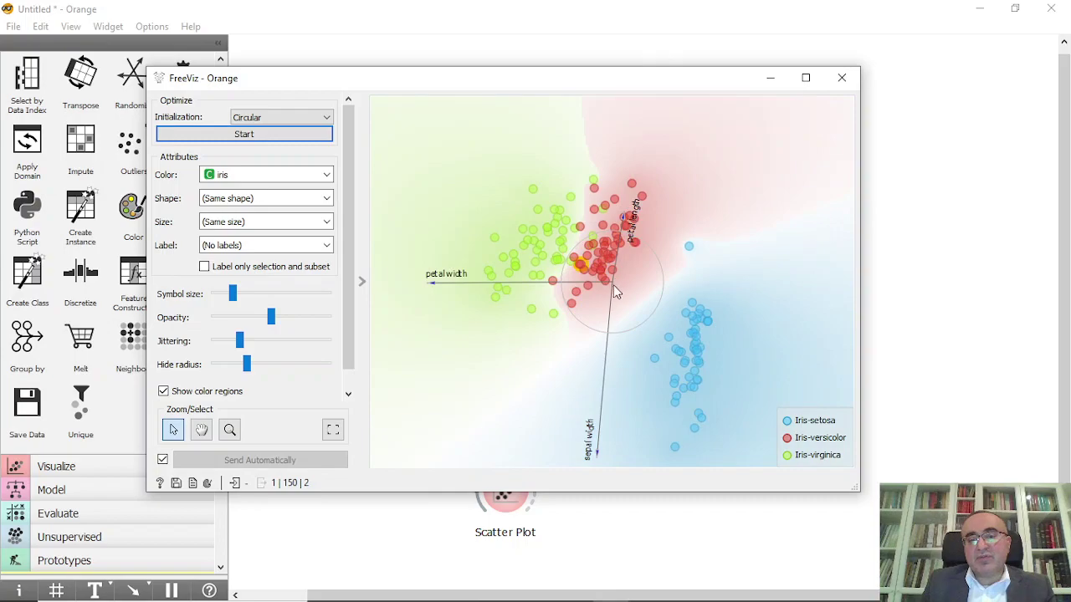
{"action": "left_click_drag", "start_coordinate": [622, 290], "coordinate": [639, 273]}
- Feed FreeViz's selection into a new Data Table and inspect its 13 versicolor rows
{"action": "key", "text": "Escape"}
{"action": "type", "text": "data"}
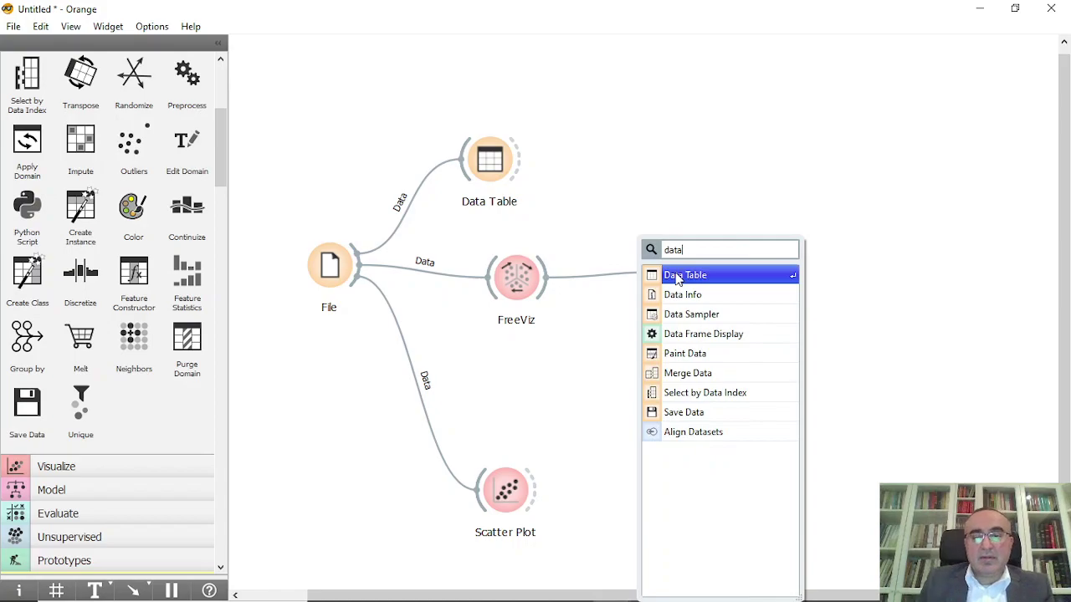
{"action": "left_click", "coordinate": [678, 278]}
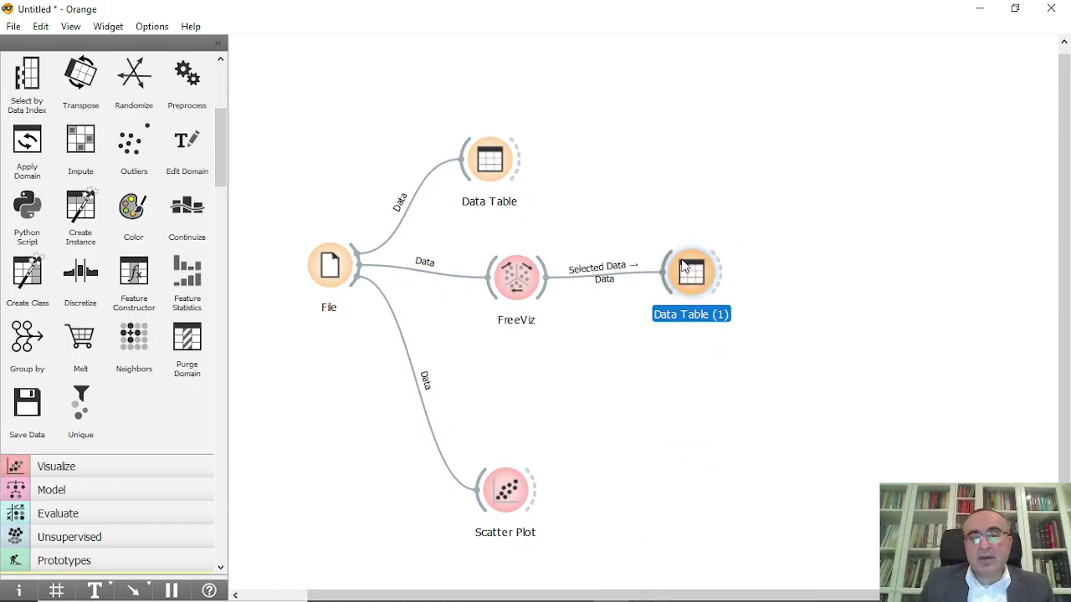
{"action": "double_click", "coordinate": [687, 273]}
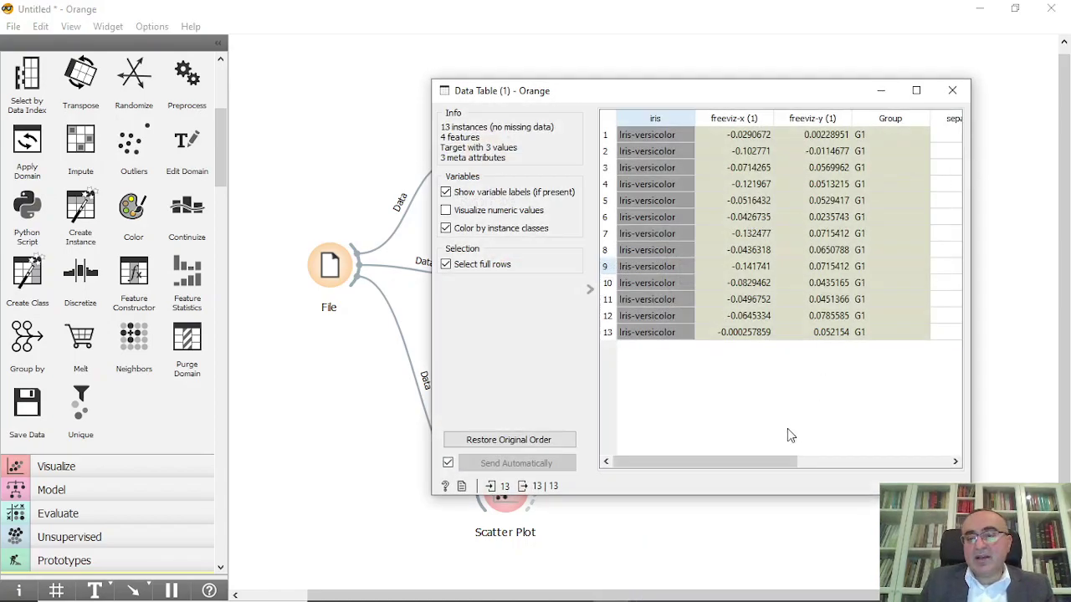
{"action": "left_click_drag", "start_coordinate": [772, 462], "coordinate": [691, 478]}
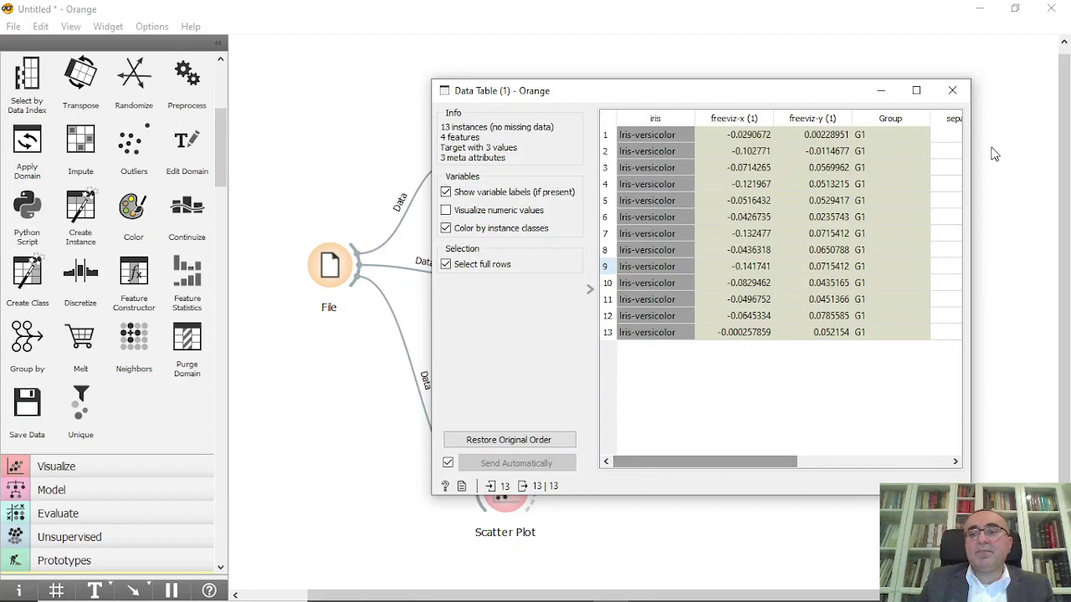
{"action": "left_click", "coordinate": [951, 91]}
- Reopen FreeViz and rerun the optimization from the Circular initialization
{"action": "double_click", "coordinate": [523, 280]}
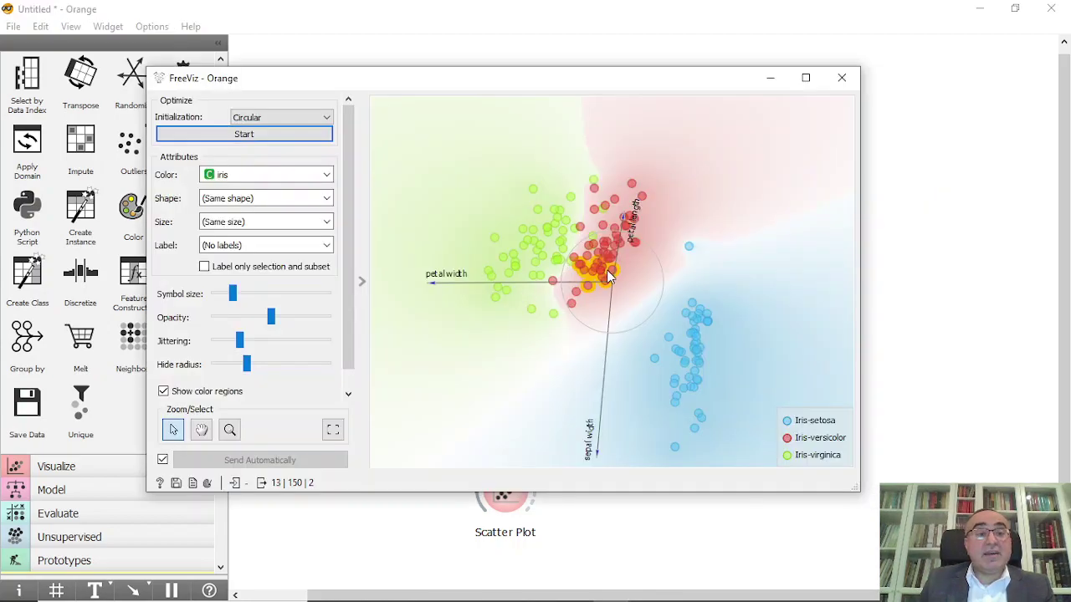
{"action": "left_click", "coordinate": [294, 134]}
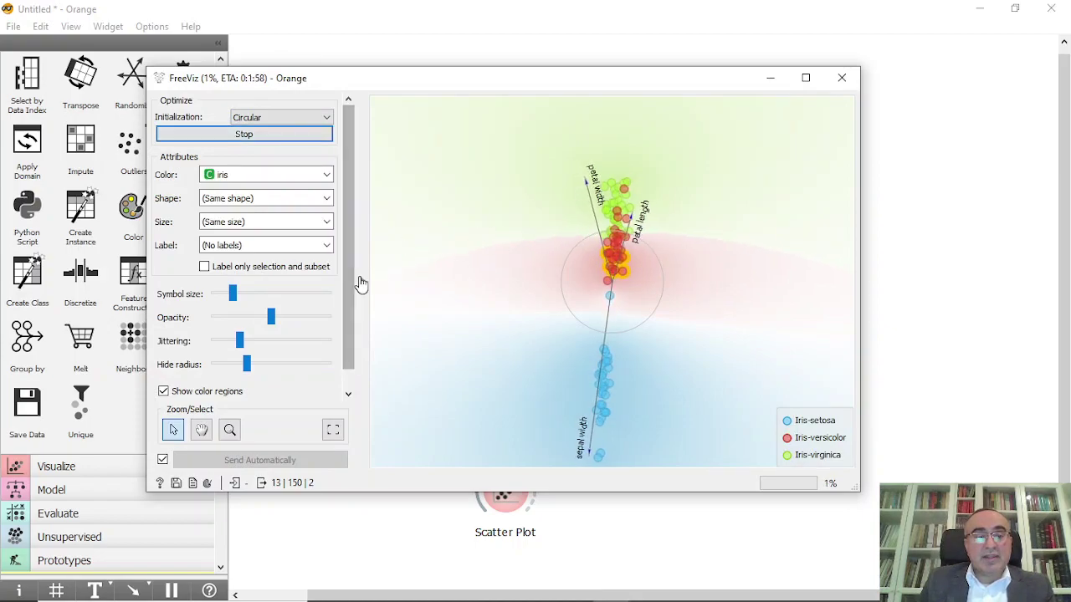
{"action": "left_click_drag", "start_coordinate": [350, 264], "coordinate": [341, 331]}
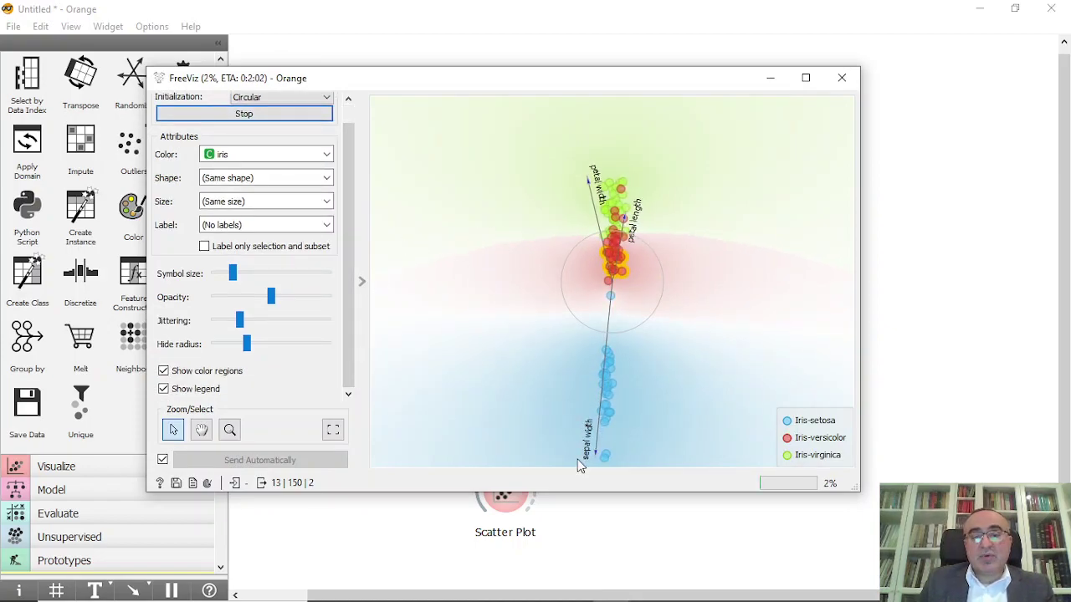
- Add a Linear Projection fed by File and open its view
{"action": "left_click", "coordinate": [841, 78]}
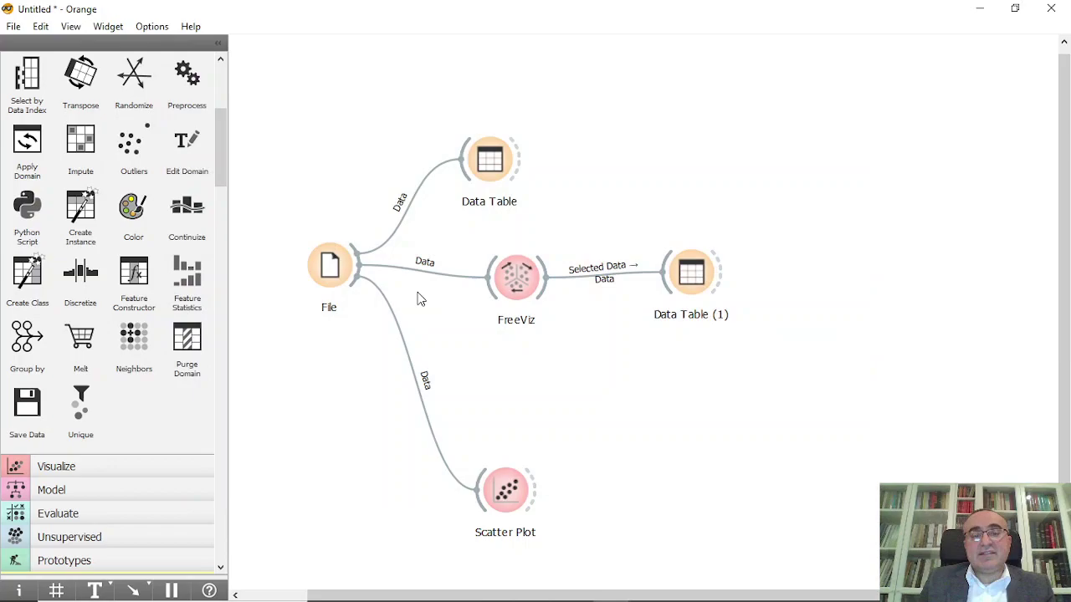
{"action": "left_click_drag", "start_coordinate": [361, 279], "coordinate": [527, 404]}
{"action": "type", "text": "lin"}
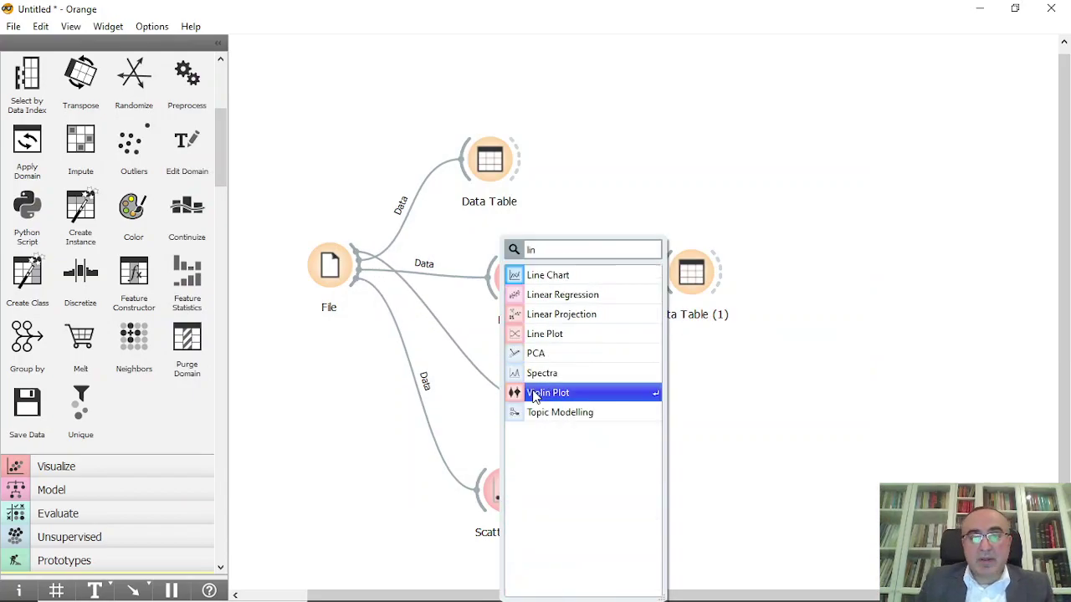
{"action": "left_click", "coordinate": [602, 316]}
{"action": "left_click_drag", "start_coordinate": [562, 404], "coordinate": [533, 394]}
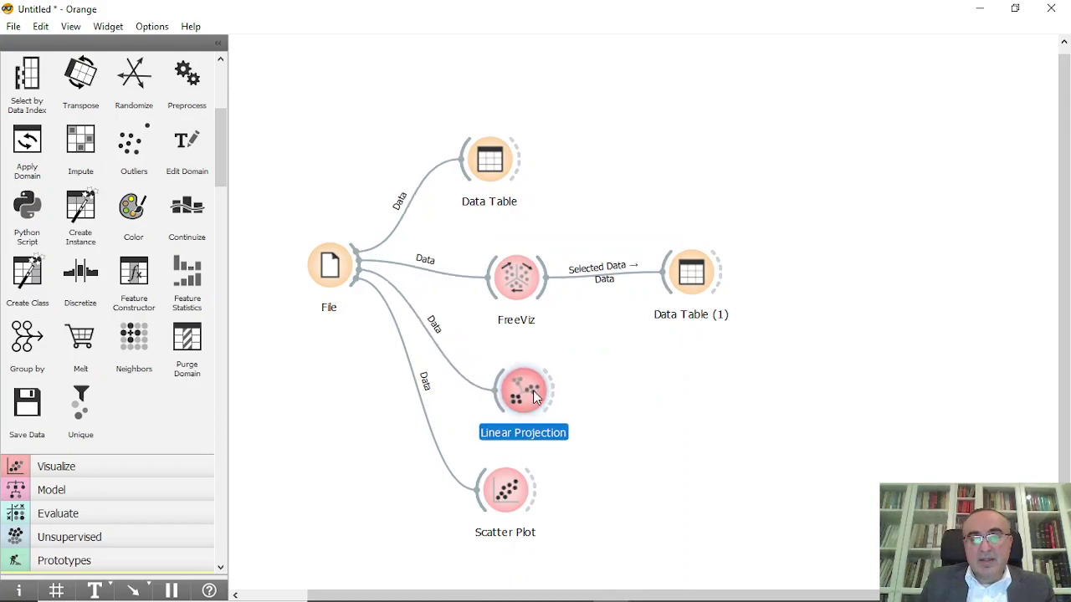
{"action": "double_click", "coordinate": [533, 394]}
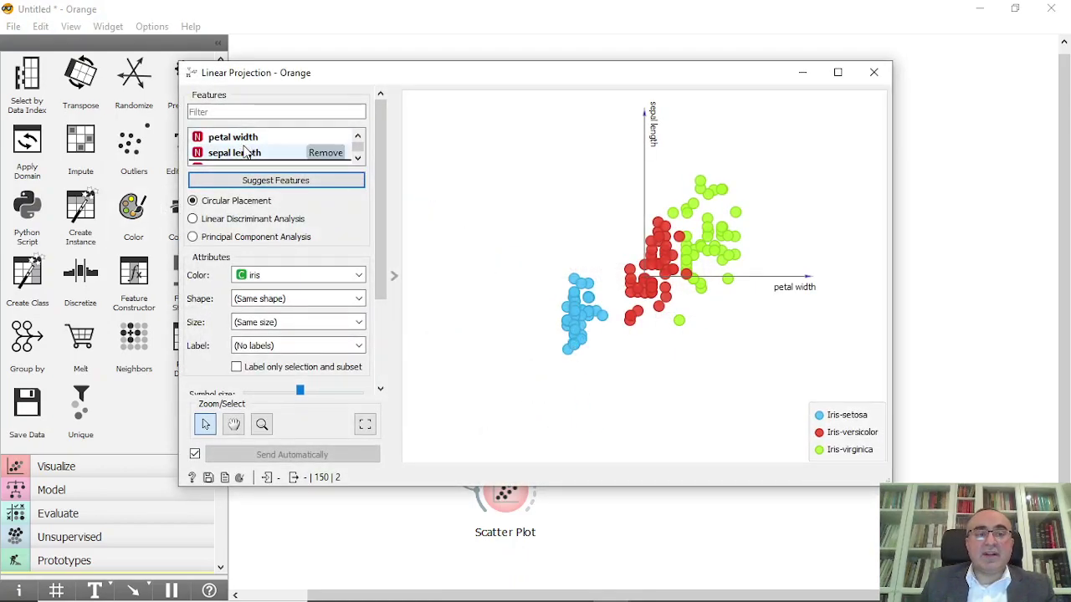
- Remove sepal length and petal width, then project onto sepal width and sepal length
{"action": "mouse_move", "coordinate": [256, 142]}
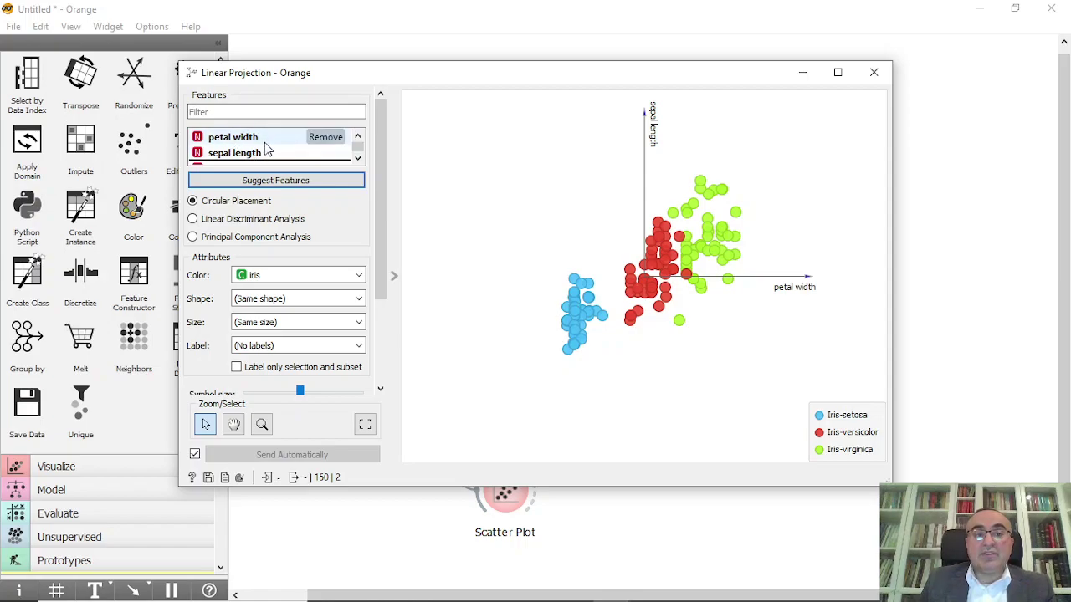
{"action": "left_click", "coordinate": [264, 151]}
{"action": "left_click", "coordinate": [263, 140]}
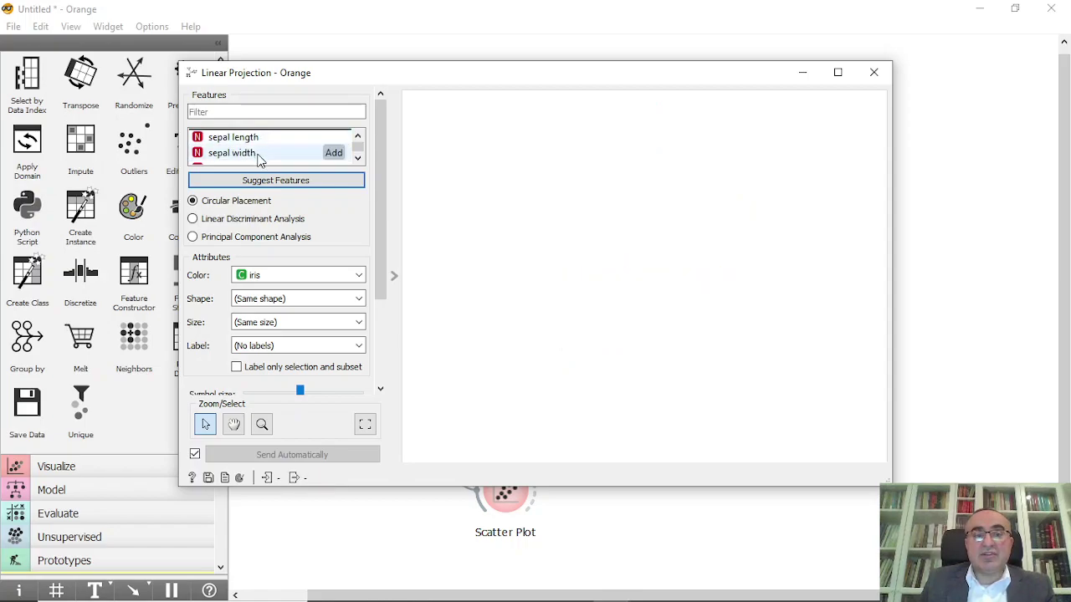
{"action": "left_click", "coordinate": [259, 155]}
{"action": "left_click", "coordinate": [255, 155]}
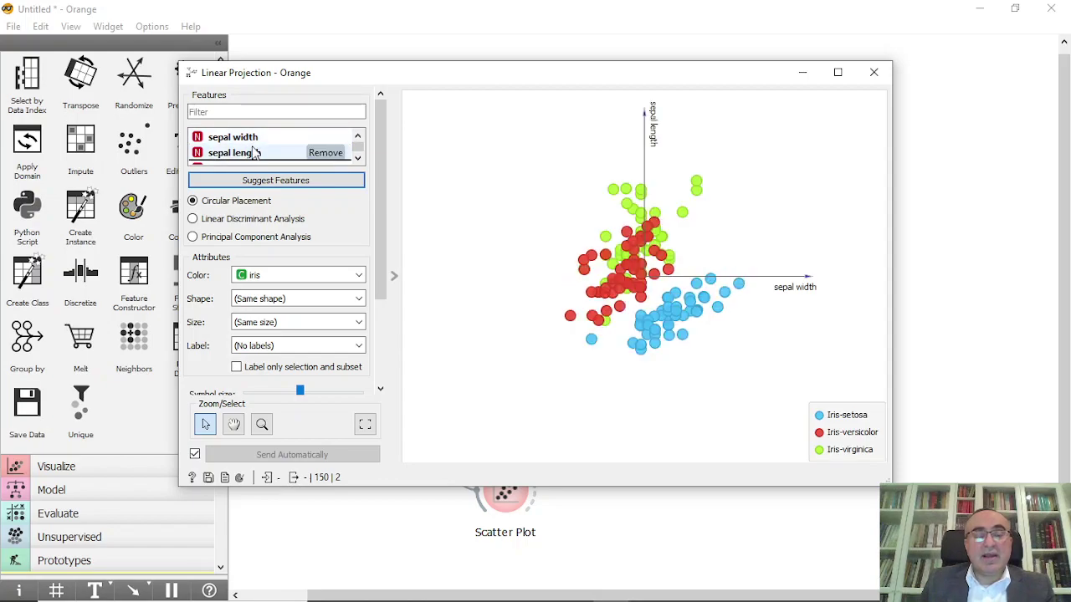
- Score feature triples with Suggest Features and compare the top-ranked combinations
{"action": "left_click", "coordinate": [286, 184]}
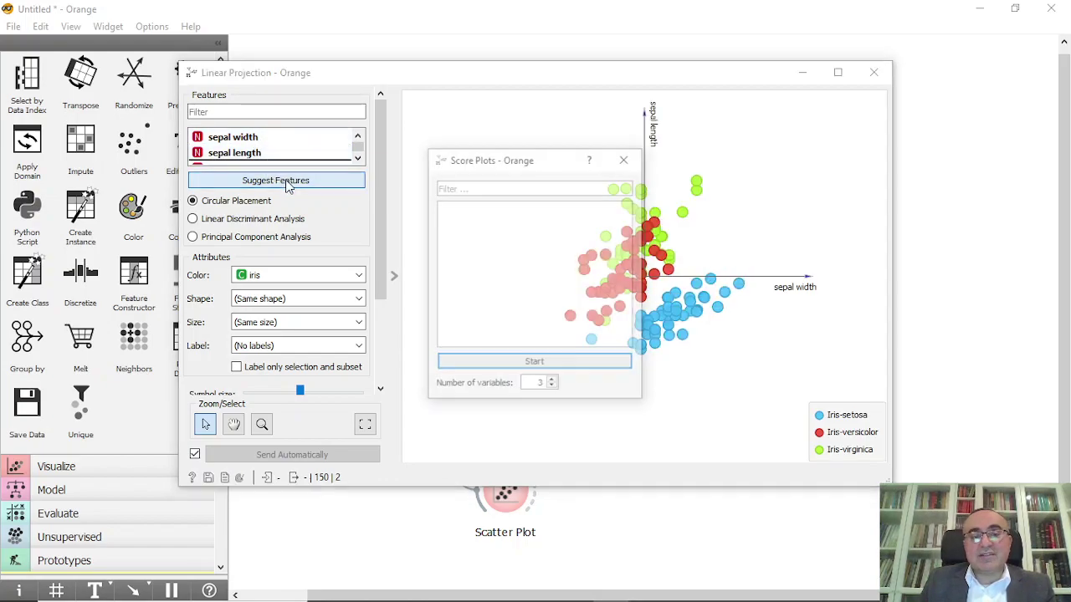
{"action": "left_click_drag", "start_coordinate": [512, 164], "coordinate": [277, 148]}
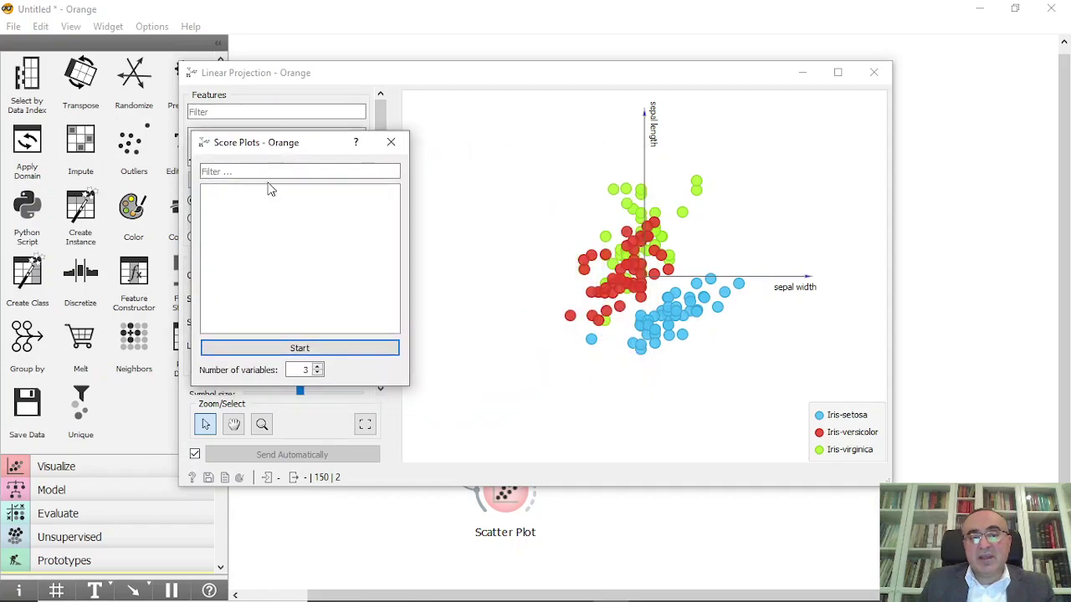
{"action": "left_click", "coordinate": [298, 348]}
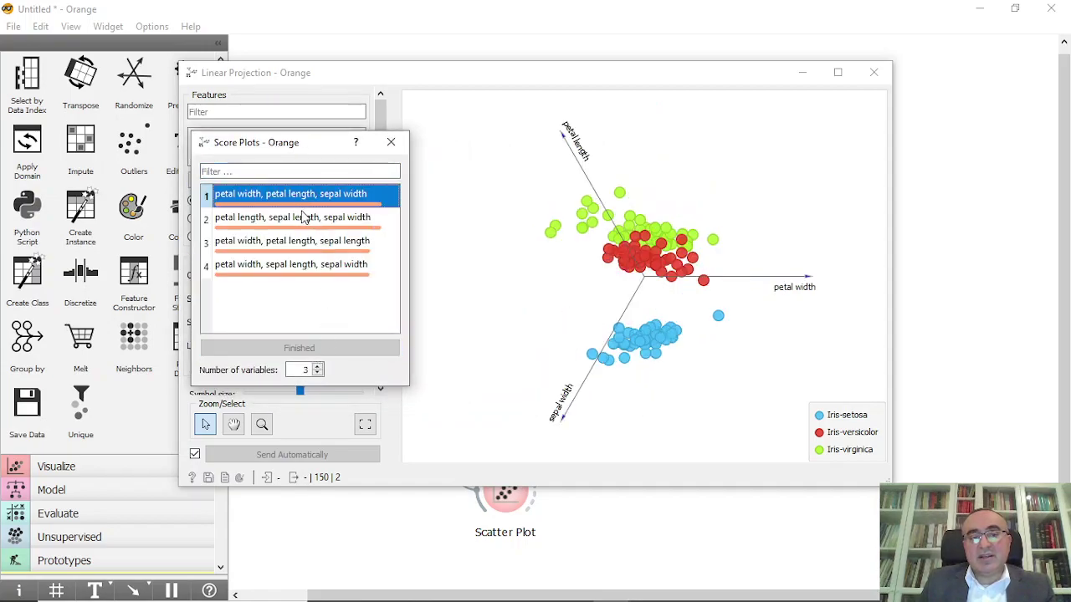
{"action": "left_click", "coordinate": [307, 220]}
{"action": "left_click", "coordinate": [309, 242]}
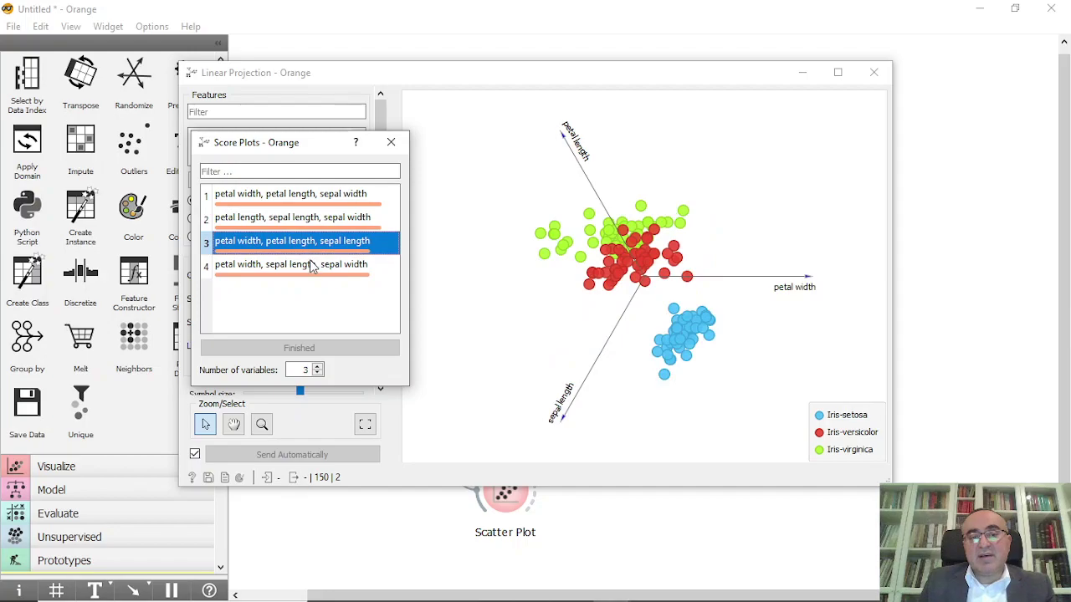
{"action": "left_click", "coordinate": [311, 266]}
{"action": "left_click", "coordinate": [312, 242]}
{"action": "left_click", "coordinate": [311, 219]}
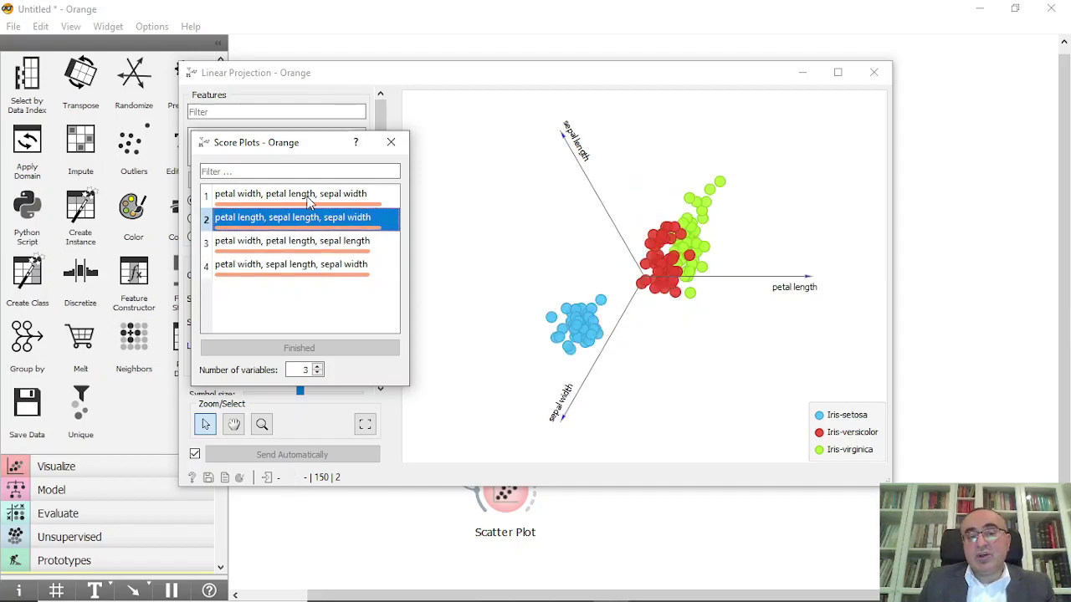
{"action": "key", "text": "Up"}
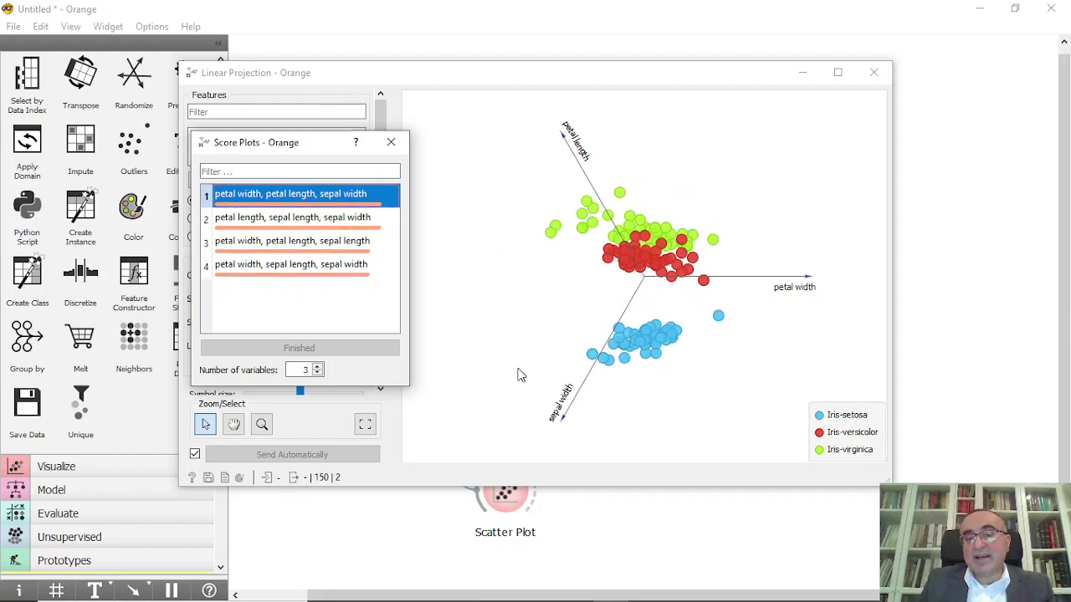
- Review the ranked triples again and keep petal width, petal length and sepal width
{"action": "left_click", "coordinate": [314, 222]}
{"action": "left_click", "coordinate": [317, 244]}
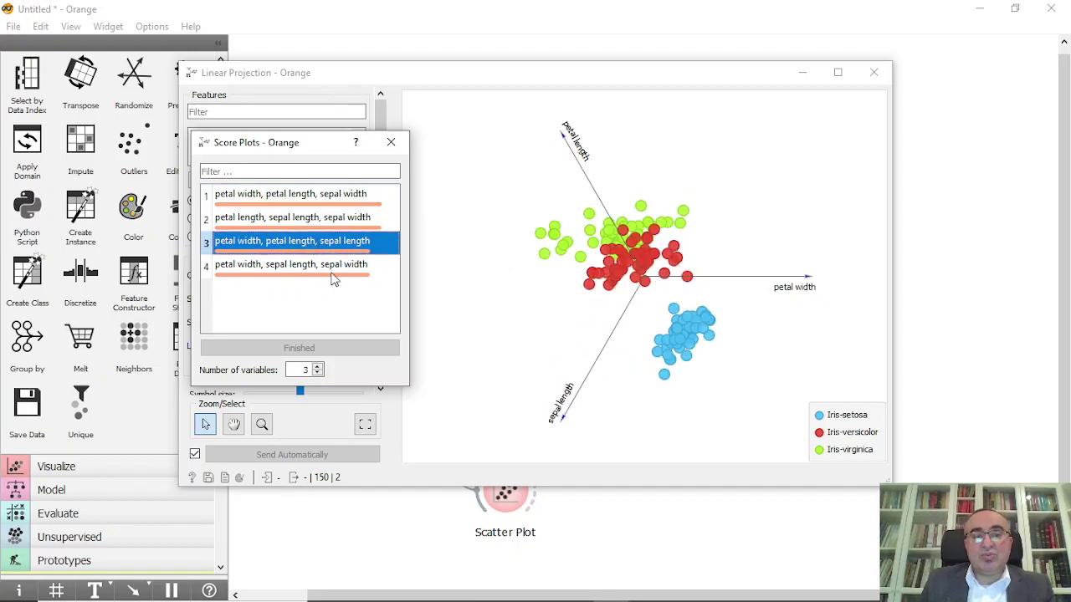
{"action": "left_click", "coordinate": [333, 269]}
{"action": "left_click", "coordinate": [323, 246]}
{"action": "left_click", "coordinate": [323, 219]}
{"action": "key", "text": "Up"}
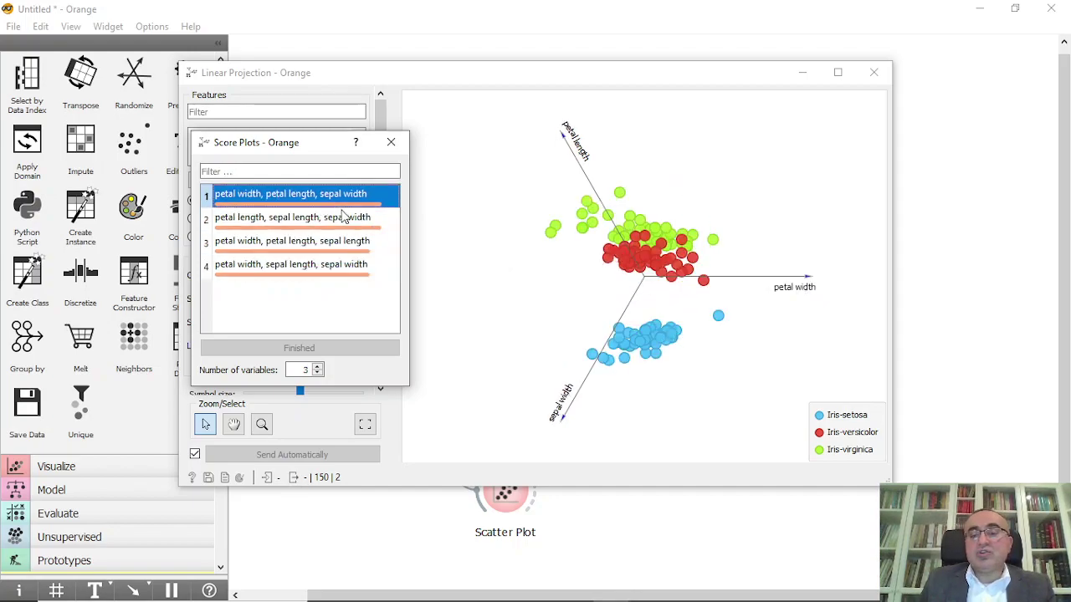
{"action": "left_click", "coordinate": [390, 142]}
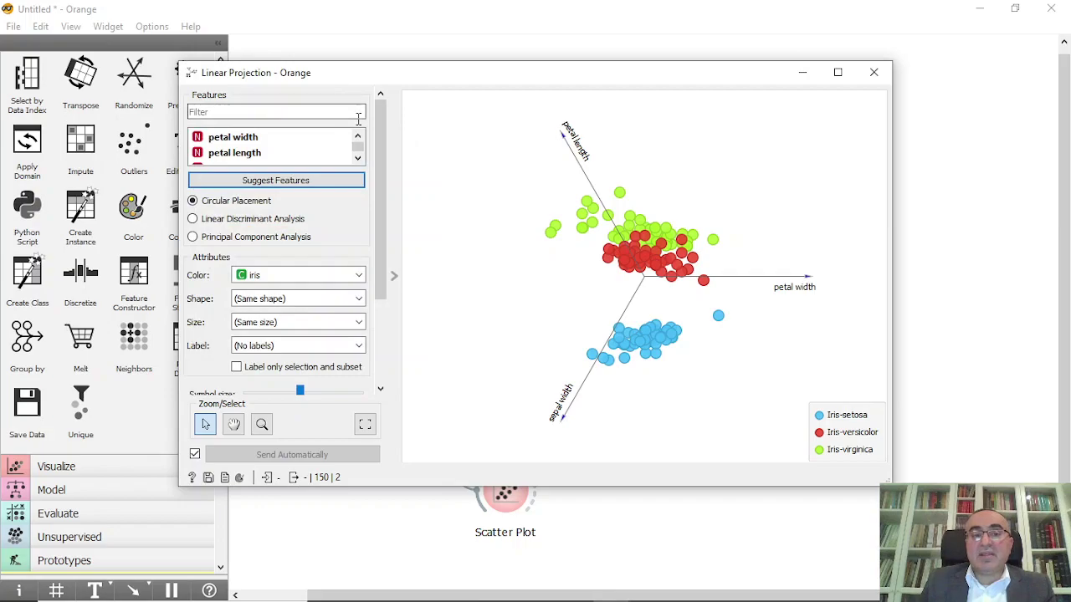
{"action": "left_click_drag", "start_coordinate": [374, 123], "coordinate": [945, 143]}
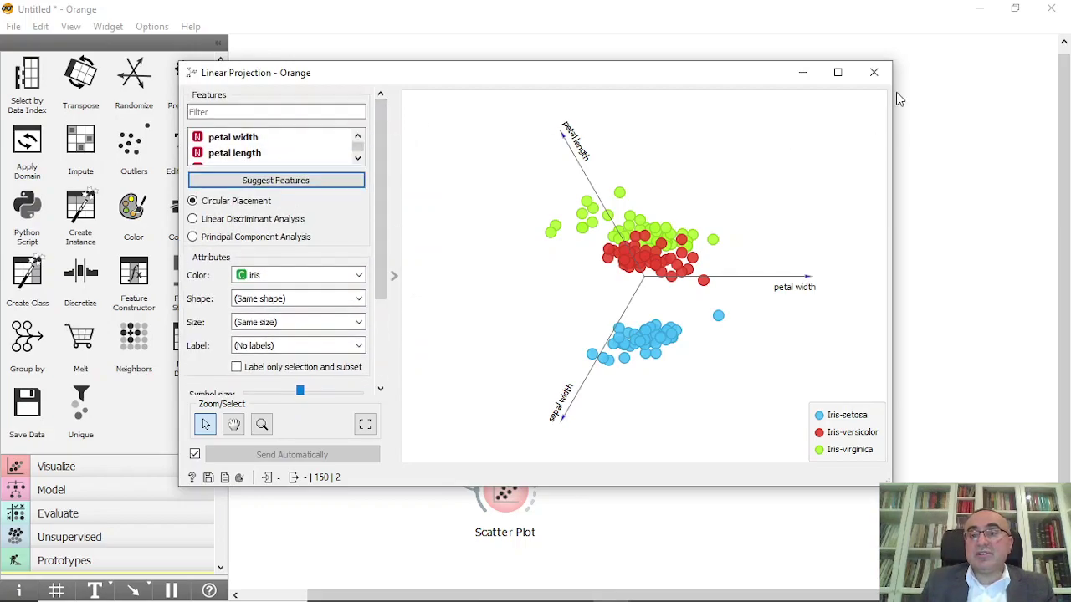
- Close Linear Projection and shift the Scatter Plot and Data Table nodes slightly to line them up
{"action": "left_click", "coordinate": [872, 78]}
{"action": "left_click", "coordinate": [519, 393]}
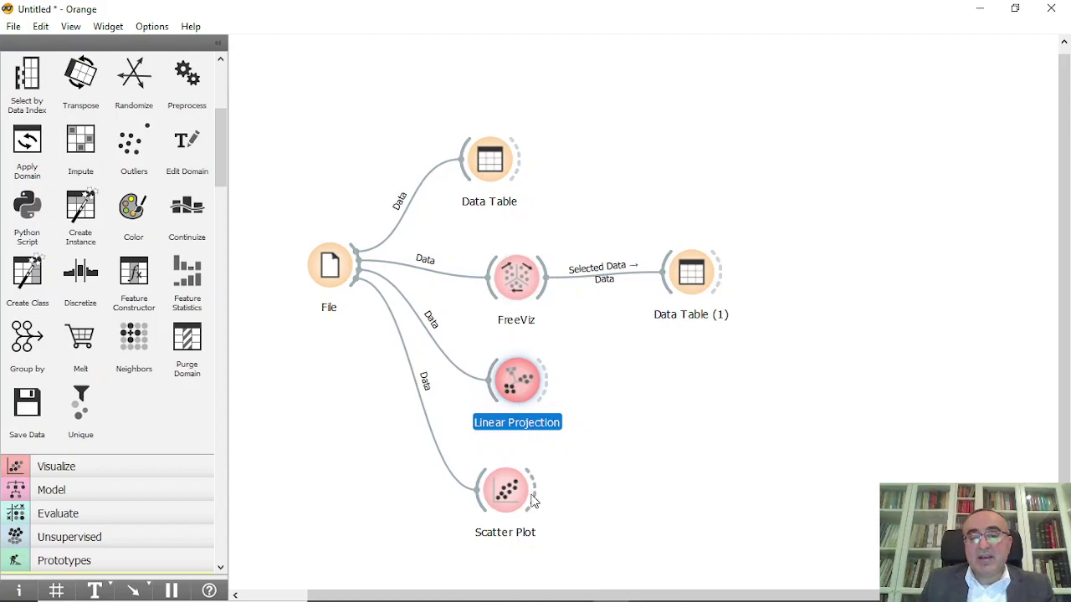
{"action": "left_click", "coordinate": [505, 500]}
{"action": "left_click_drag", "start_coordinate": [505, 501], "coordinate": [516, 495]}
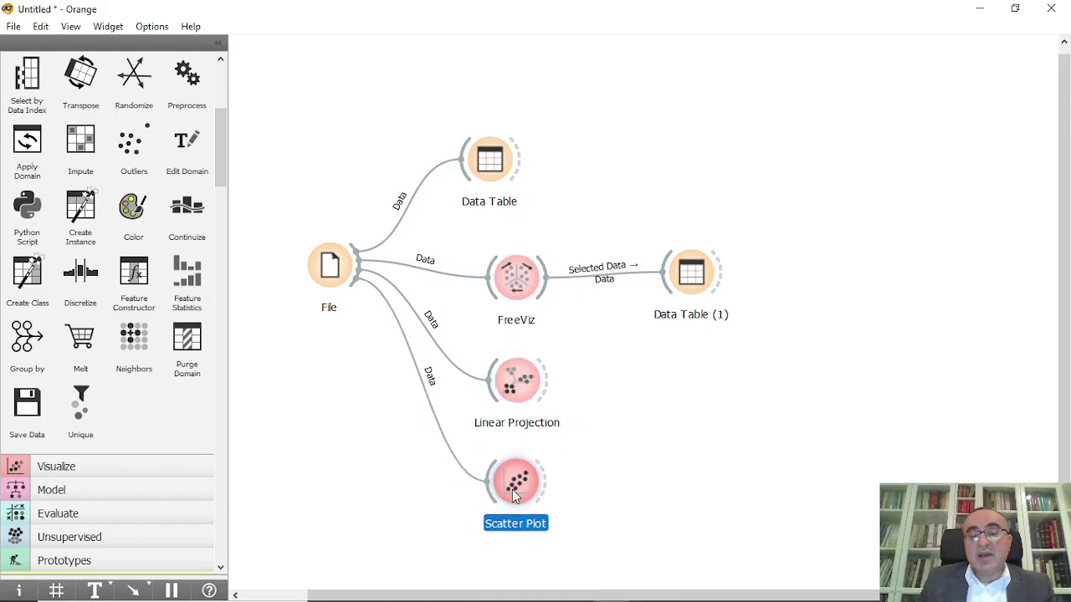
{"action": "left_click_drag", "start_coordinate": [492, 166], "coordinate": [516, 165]}
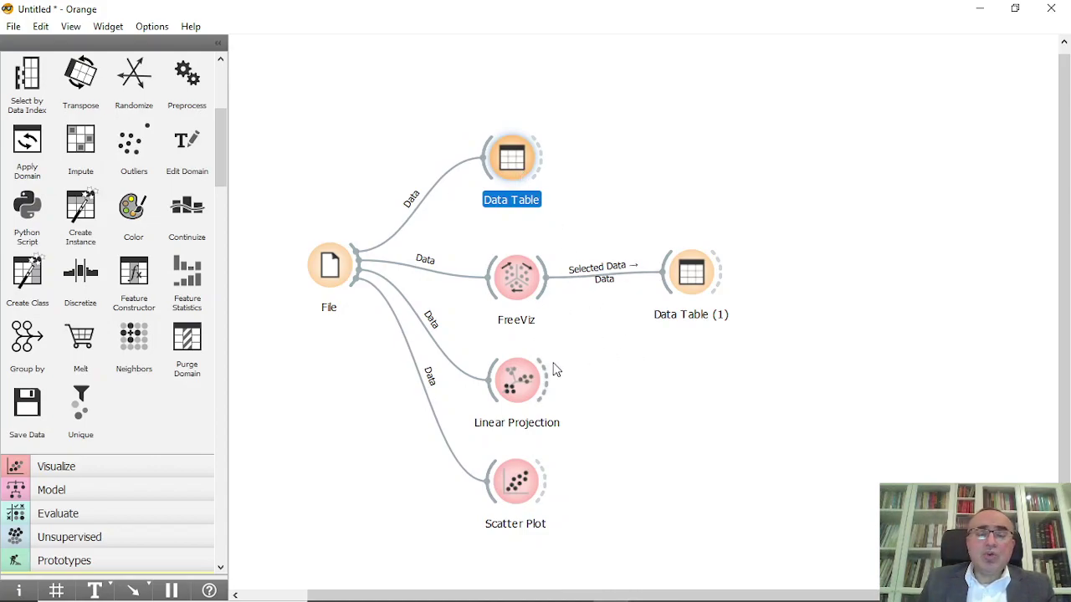
- Reopen FreeViz and drag the petal width anchor left to separate the three iris classes
{"action": "double_click", "coordinate": [501, 276]}
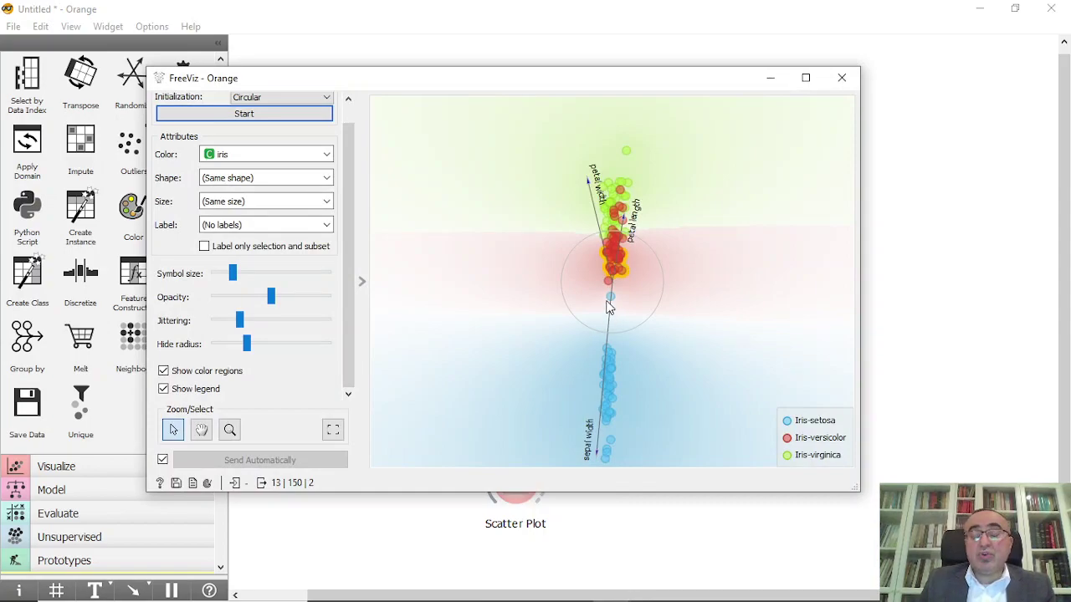
{"action": "mouse_move", "coordinate": [607, 304]}
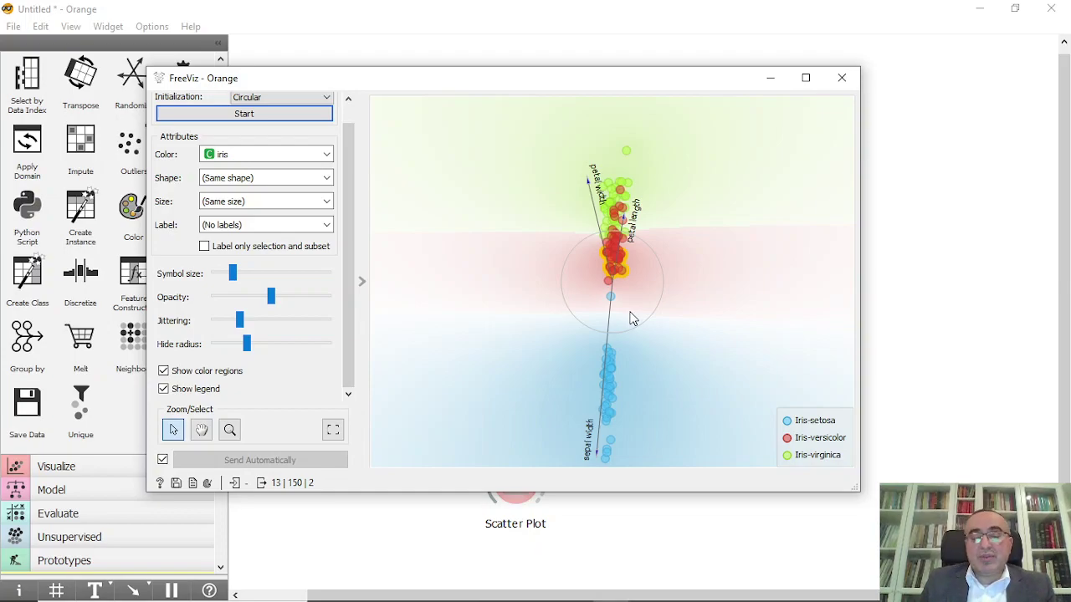
{"action": "left_click_drag", "start_coordinate": [587, 177], "coordinate": [461, 328]}
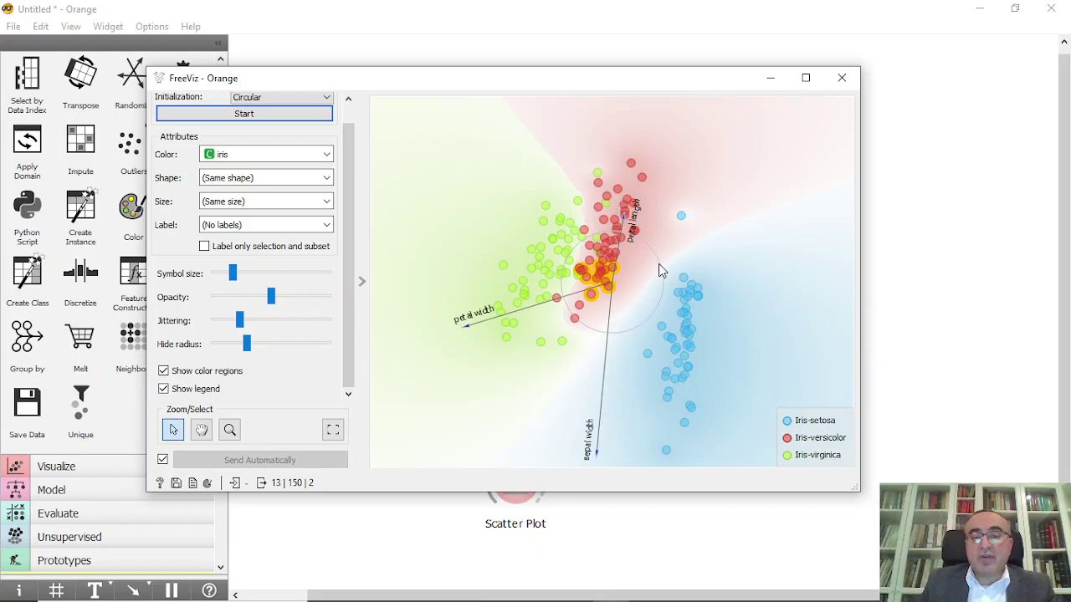
- Close FreeViz and display slide 2, 'End of the lesson – Thank You', in PowerPoint
{"action": "left_click", "coordinate": [838, 86]}
{"action": "left_click", "coordinate": [766, 586]}
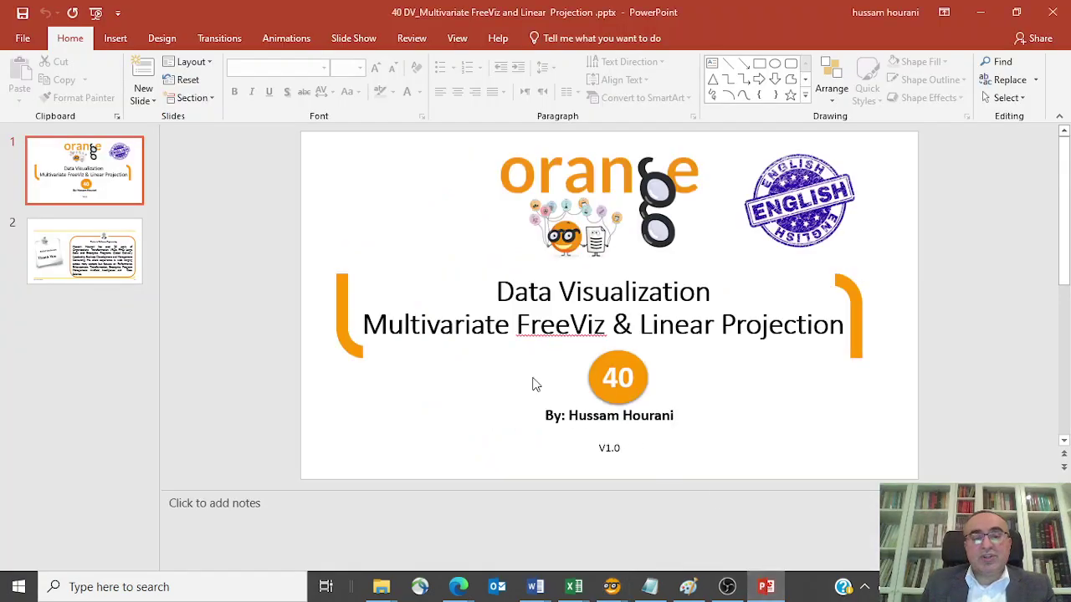
{"action": "left_click", "coordinate": [125, 280]}
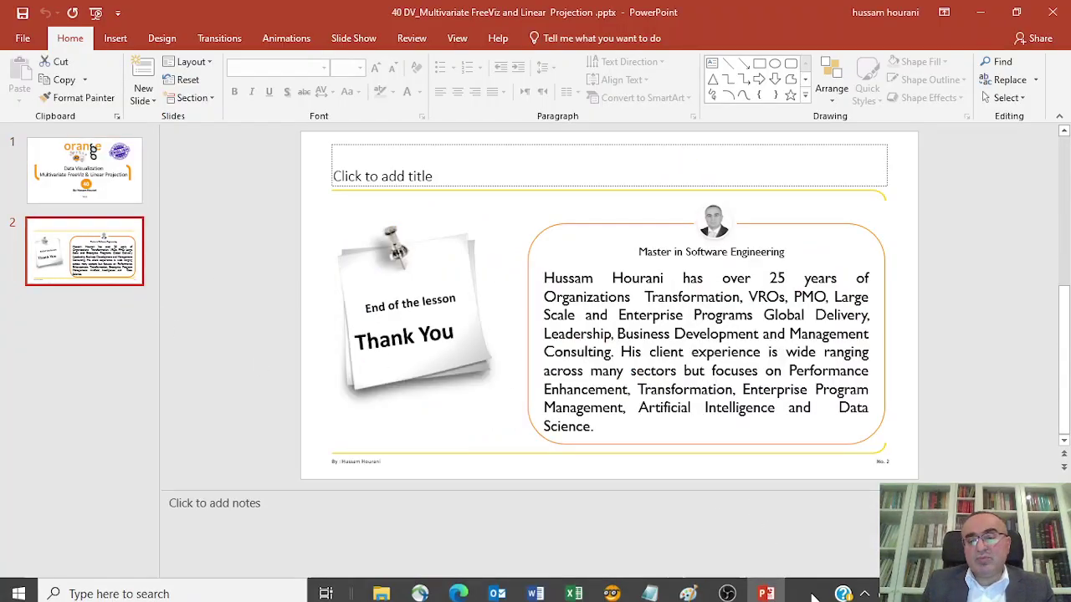